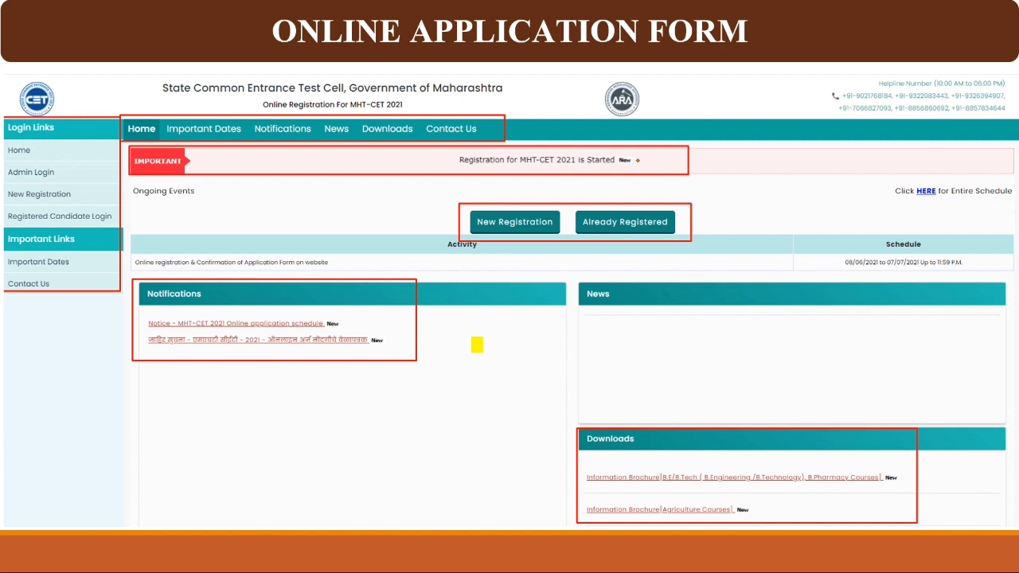
{"action": "left_click_drag", "start_coordinate": [162, 135], "coordinate": [472, 135]}
{"action": "left_click_drag", "start_coordinate": [51, 131], "coordinate": [52, 250]}
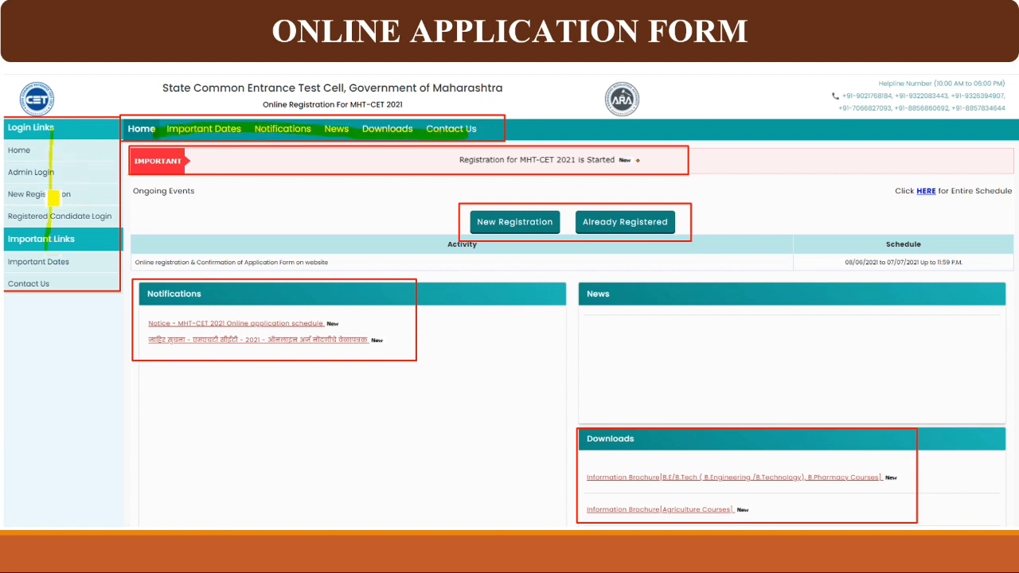
{"action": "left_click_drag", "start_coordinate": [162, 293], "coordinate": [222, 295]}
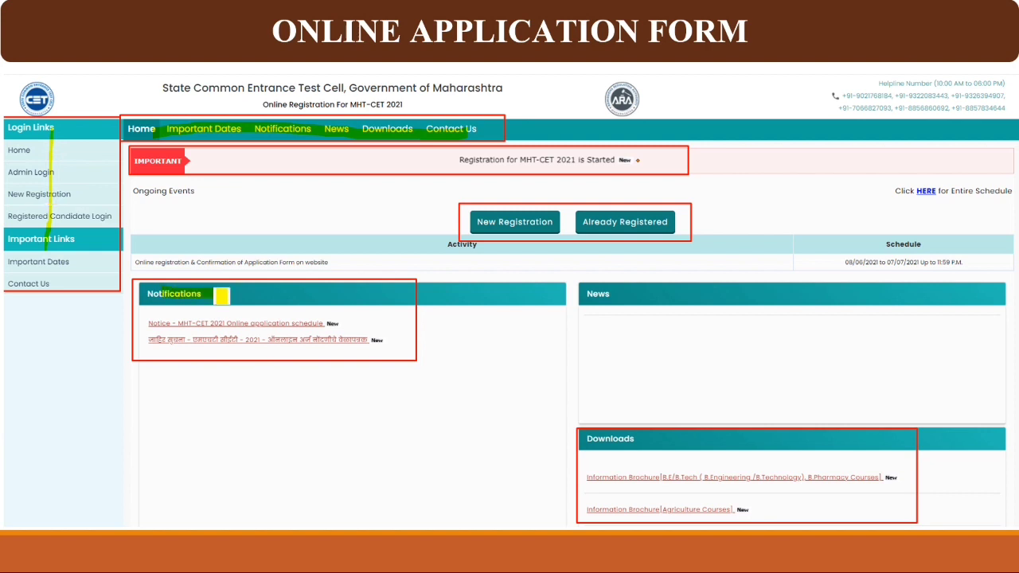
{"action": "left_click_drag", "start_coordinate": [585, 438], "coordinate": [667, 439]}
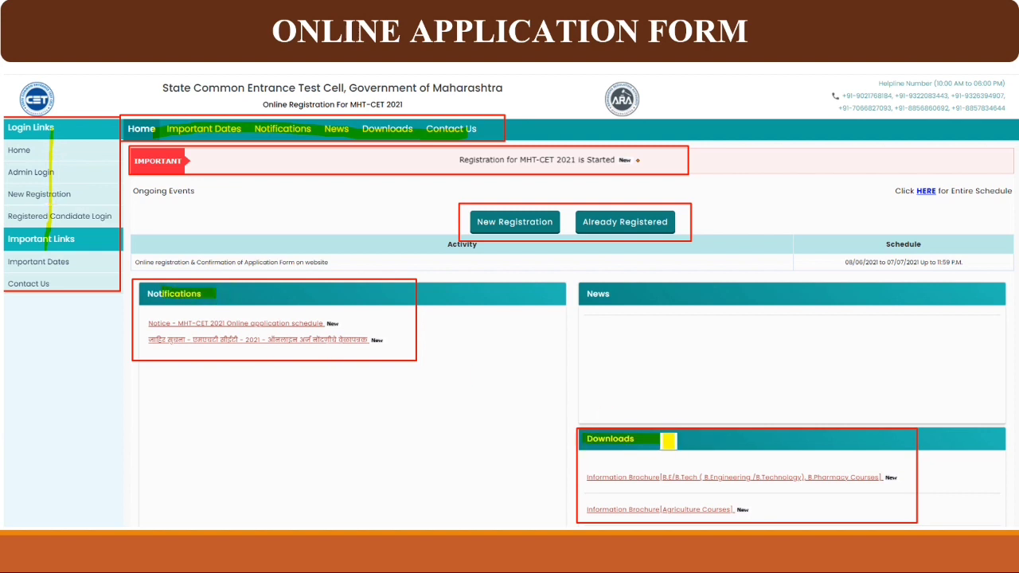
{"action": "left_click_drag", "start_coordinate": [594, 478], "coordinate": [833, 495]}
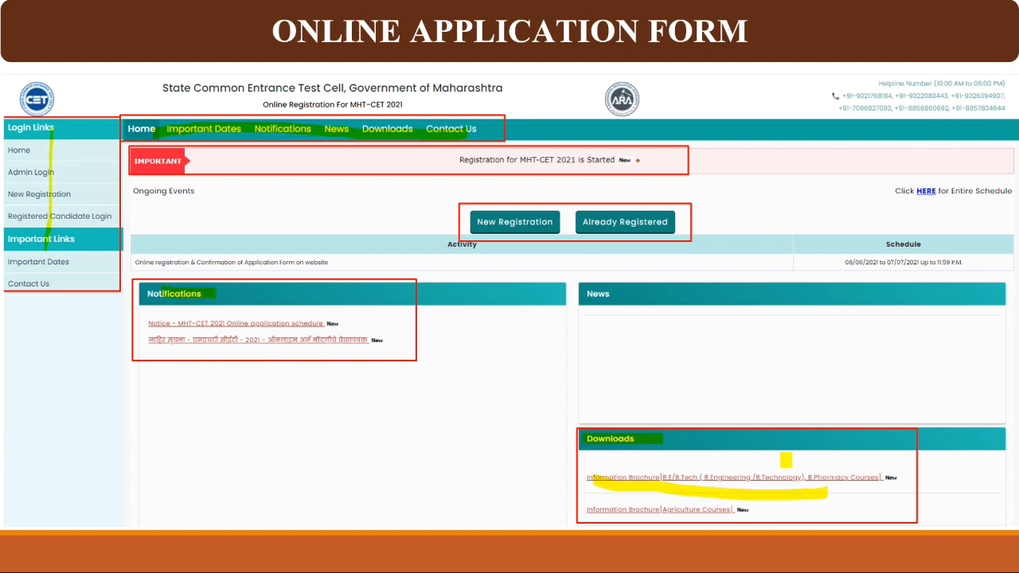
{"action": "left_click_drag", "start_coordinate": [479, 223], "coordinate": [673, 222]}
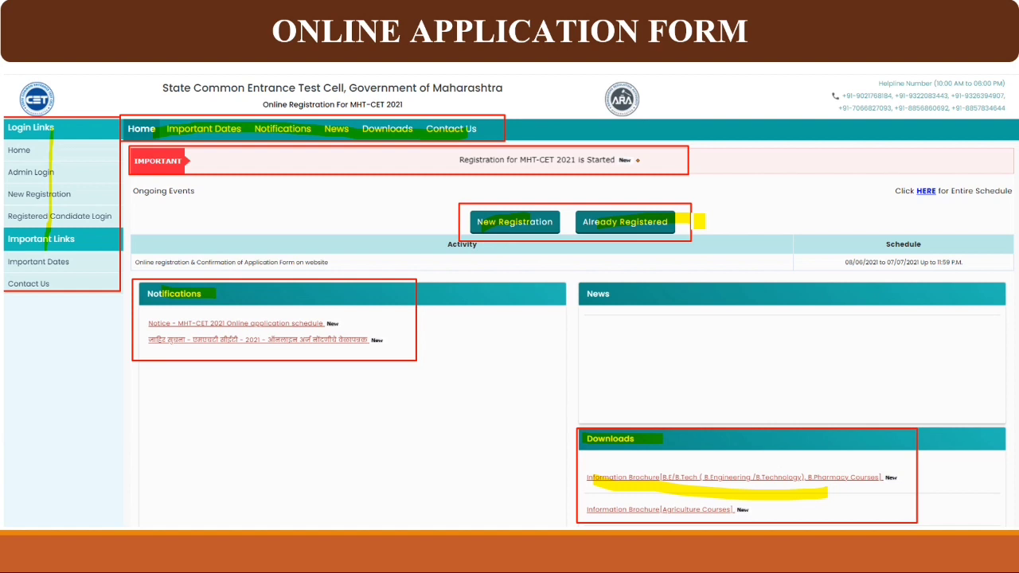
{"action": "left_click_drag", "start_coordinate": [436, 156], "coordinate": [637, 163]}
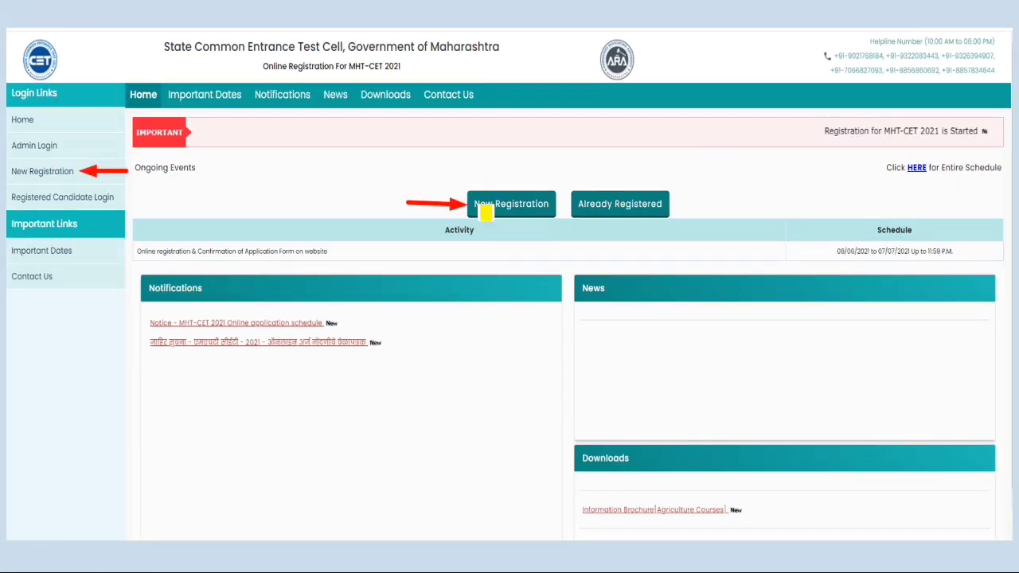
{"action": "left_click_drag", "start_coordinate": [477, 207], "coordinate": [554, 207]}
{"action": "left_click_drag", "start_coordinate": [13, 172], "coordinate": [73, 173]}
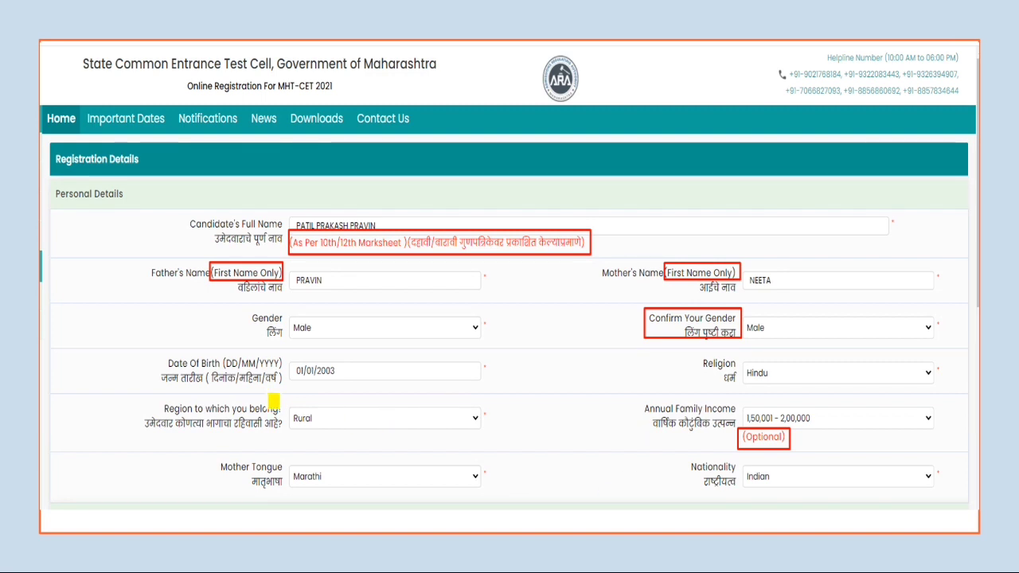
{"action": "mouse_move", "coordinate": [291, 229]}
{"action": "left_mouse_down"}
{"action": "mouse_move", "coordinate": [381, 225]}
{"action": "mouse_move", "coordinate": [384, 242]}
{"action": "left_mouse_up"}
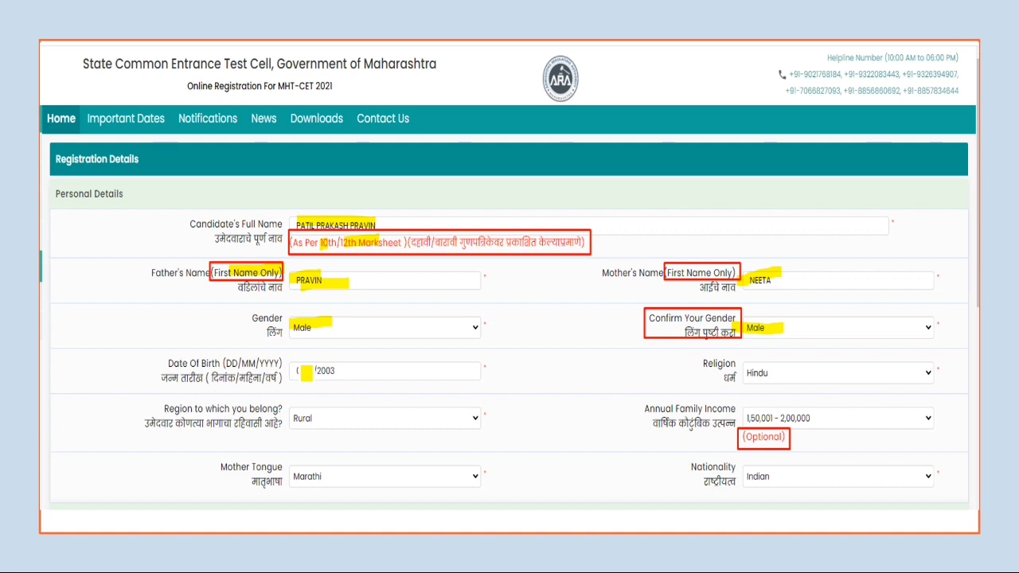
{"action": "left_click_drag", "start_coordinate": [299, 371], "coordinate": [337, 371]}
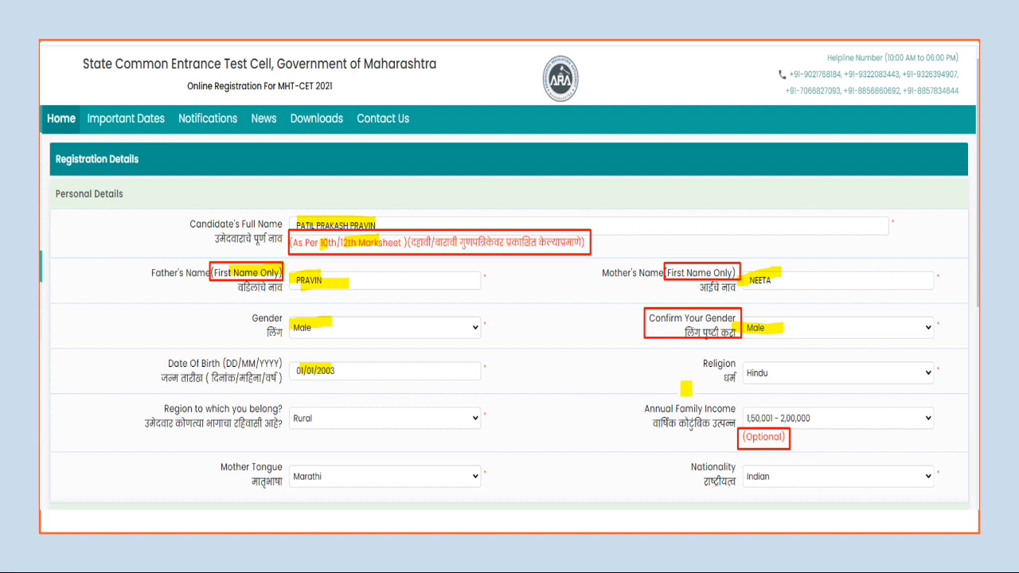
{"action": "left_click_drag", "start_coordinate": [745, 371], "coordinate": [788, 371]}
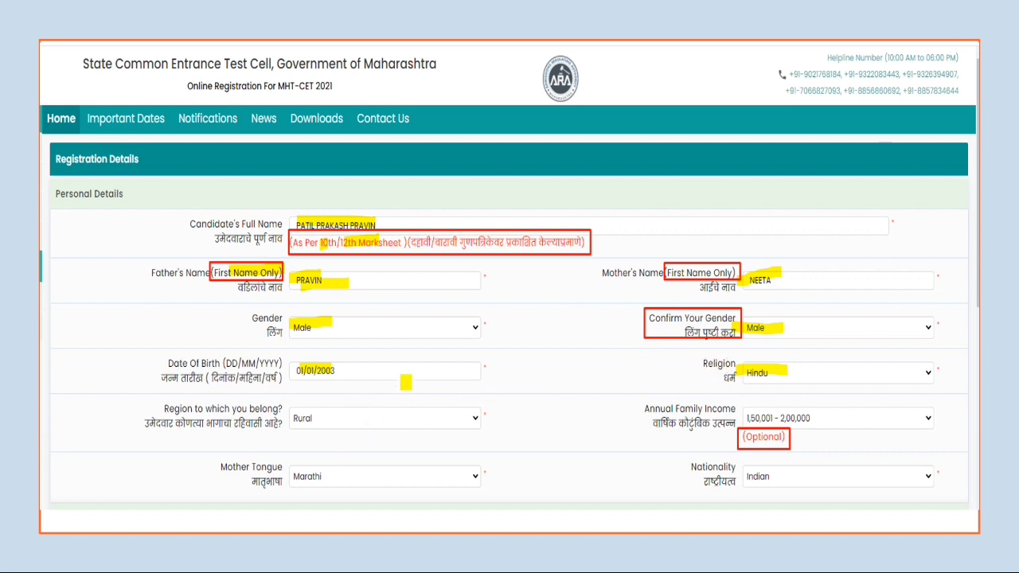
{"action": "left_click_drag", "start_coordinate": [271, 418], "coordinate": [355, 418]}
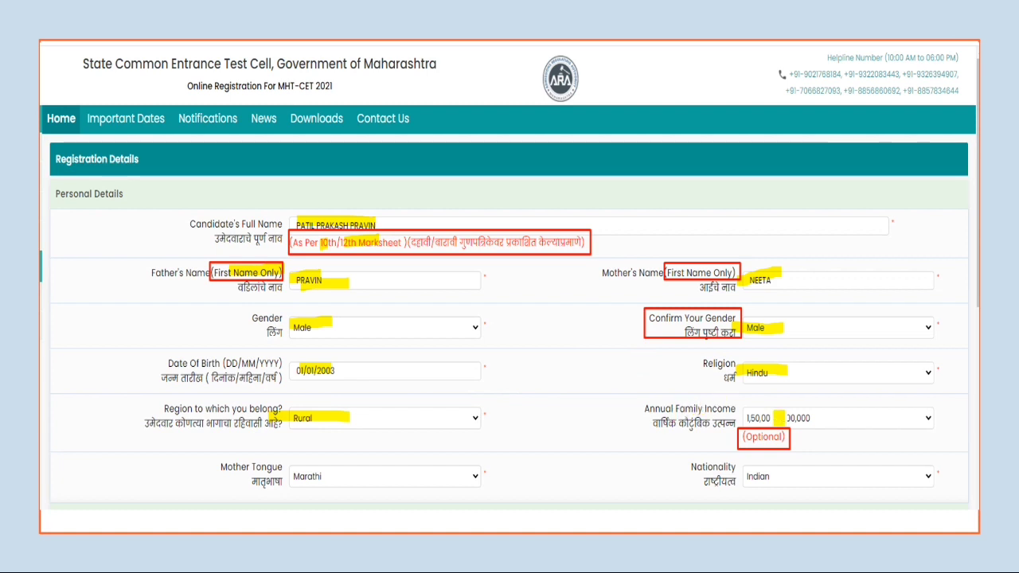
{"action": "left_click_drag", "start_coordinate": [747, 418], "coordinate": [824, 420]}
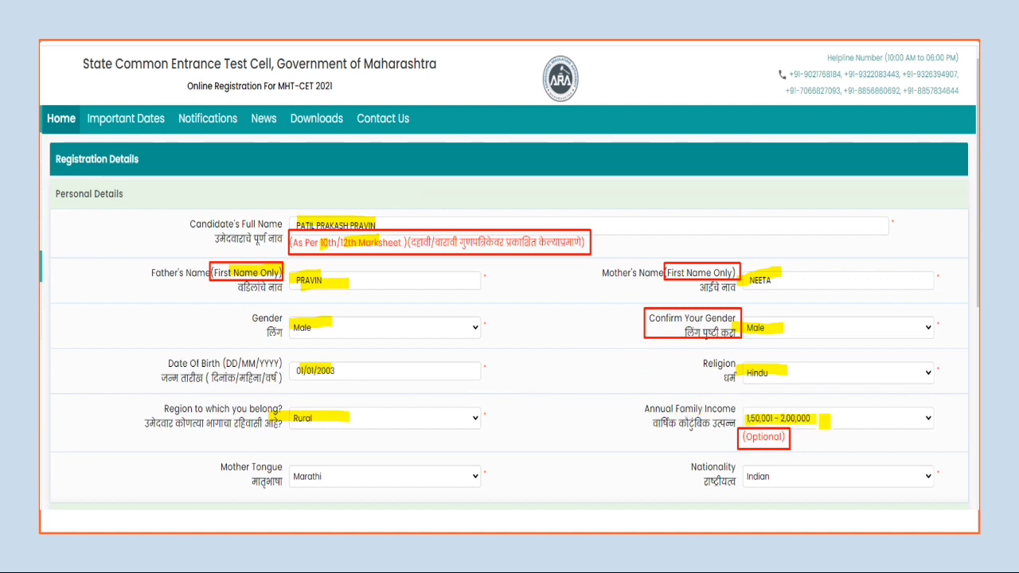
{"action": "left_click_drag", "start_coordinate": [745, 437], "coordinate": [788, 437]}
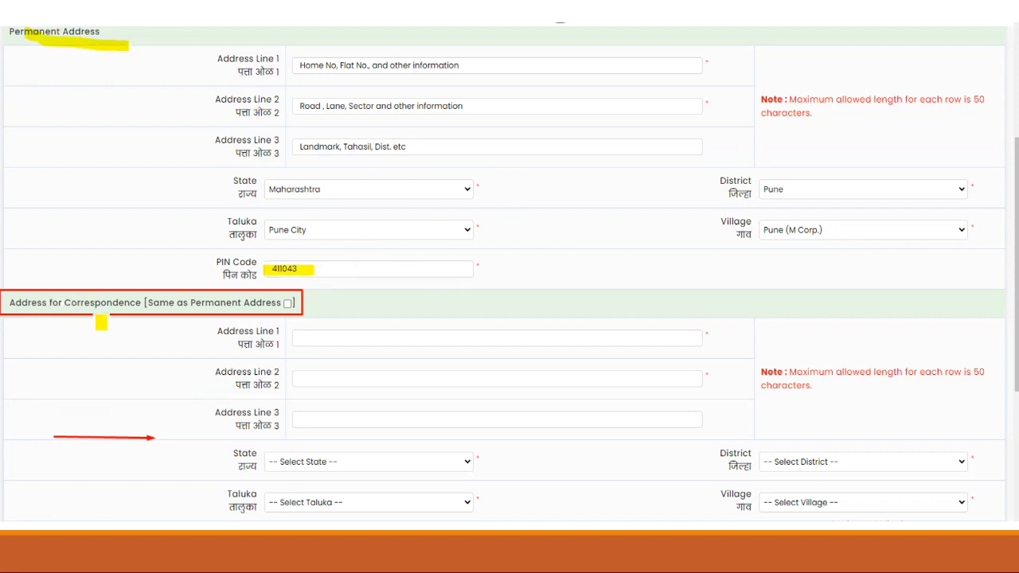
{"action": "mouse_move", "coordinate": [38, 305]}
{"action": "left_mouse_down"}
{"action": "mouse_move", "coordinate": [268, 302]}
{"action": "mouse_move", "coordinate": [341, 272]}
{"action": "left_mouse_up"}
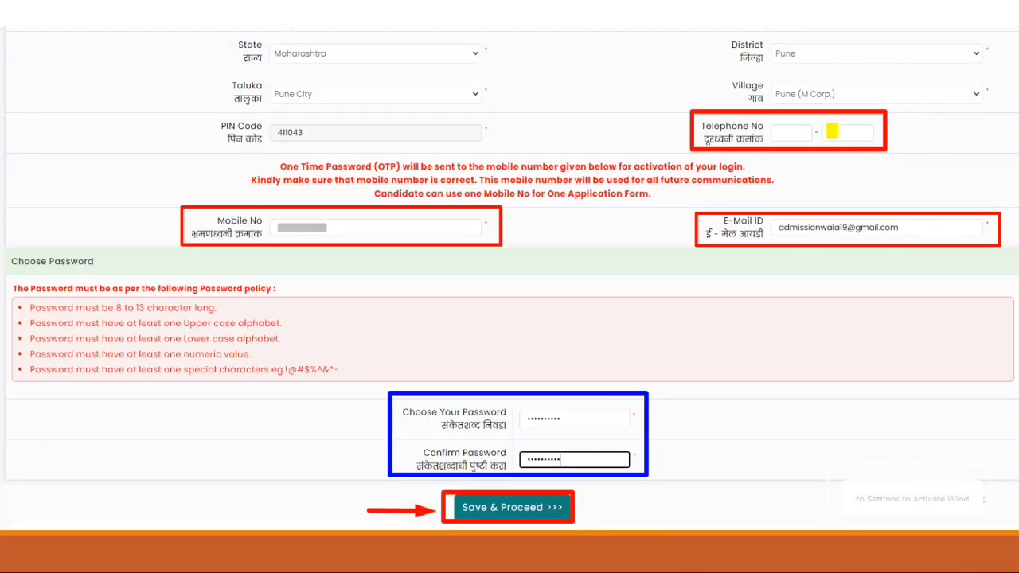
{"action": "left_click_drag", "start_coordinate": [787, 131], "coordinate": [855, 128]}
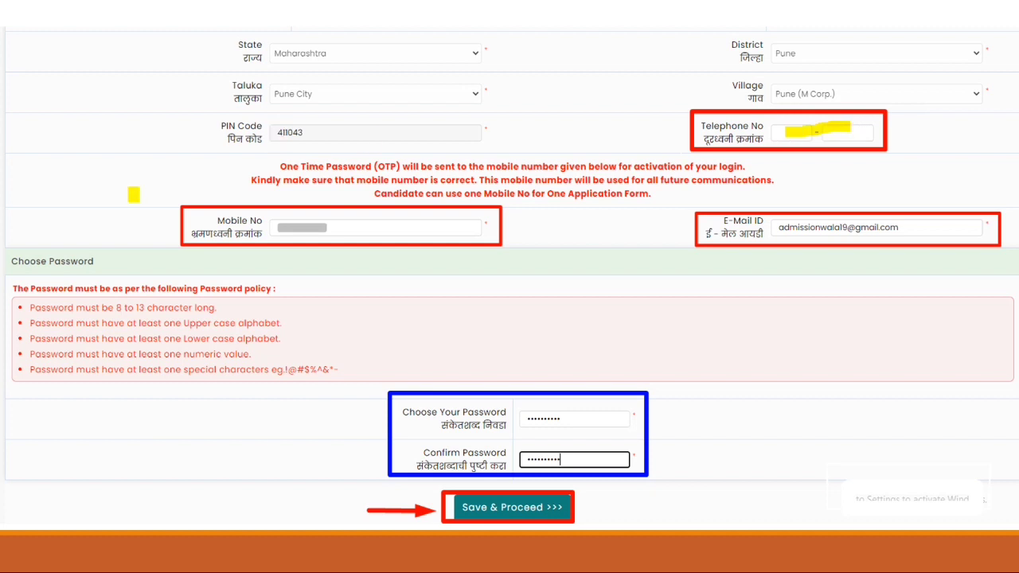
{"action": "left_click_drag", "start_coordinate": [279, 228], "coordinate": [341, 228]}
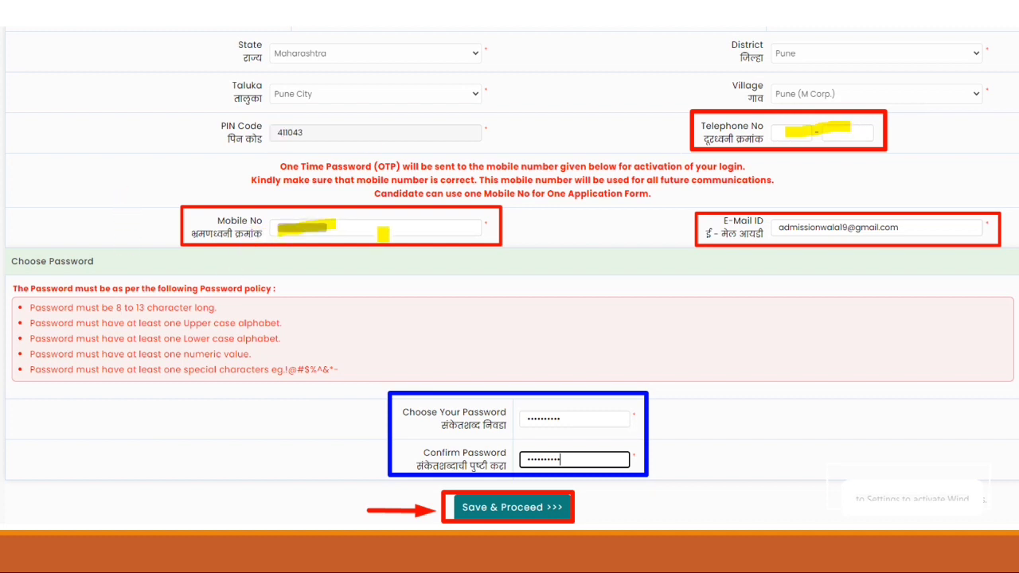
{"action": "left_click_drag", "start_coordinate": [764, 228], "coordinate": [889, 228]}
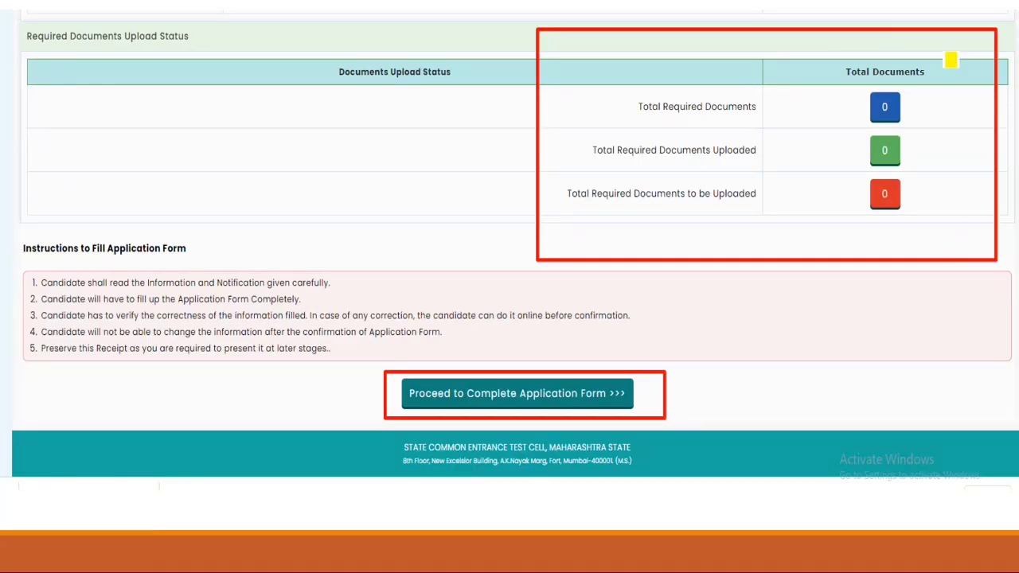
{"action": "left_click_drag", "start_coordinate": [849, 102], "coordinate": [922, 102]}
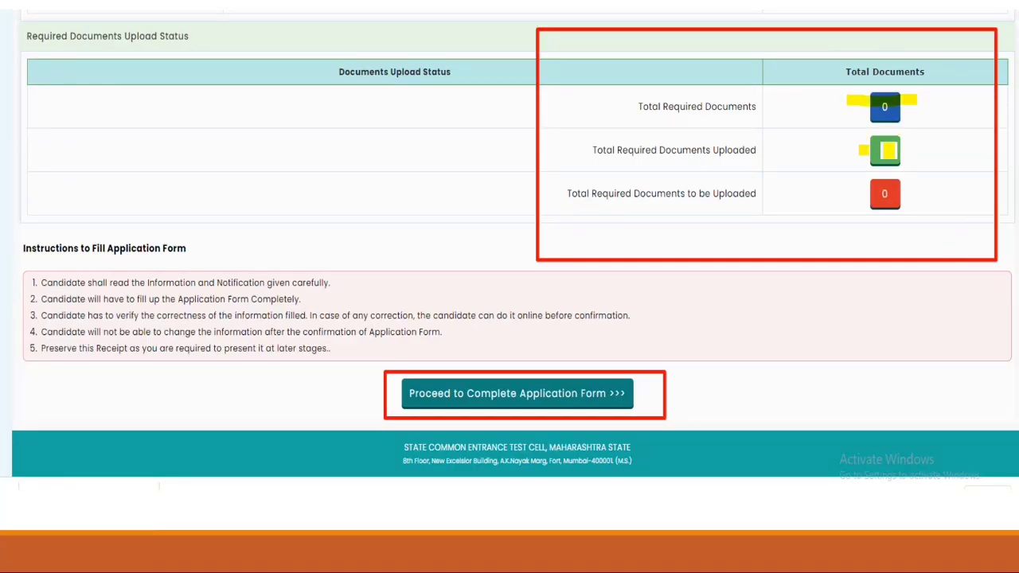
{"action": "left_click_drag", "start_coordinate": [859, 150], "coordinate": [917, 137]}
{"action": "left_click_drag", "start_coordinate": [866, 196], "coordinate": [912, 185]}
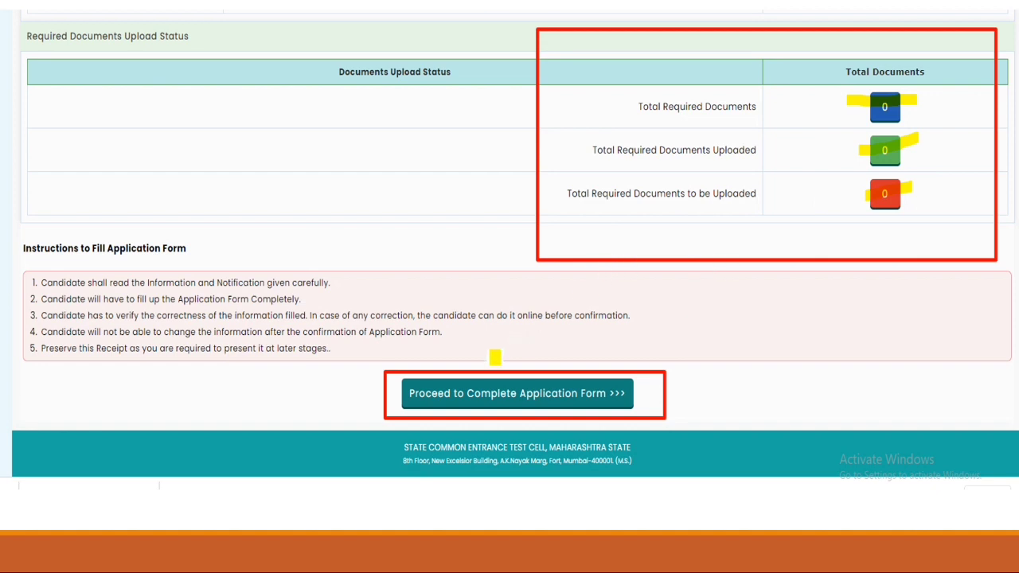
{"action": "left_click_drag", "start_coordinate": [411, 397], "coordinate": [554, 391]}
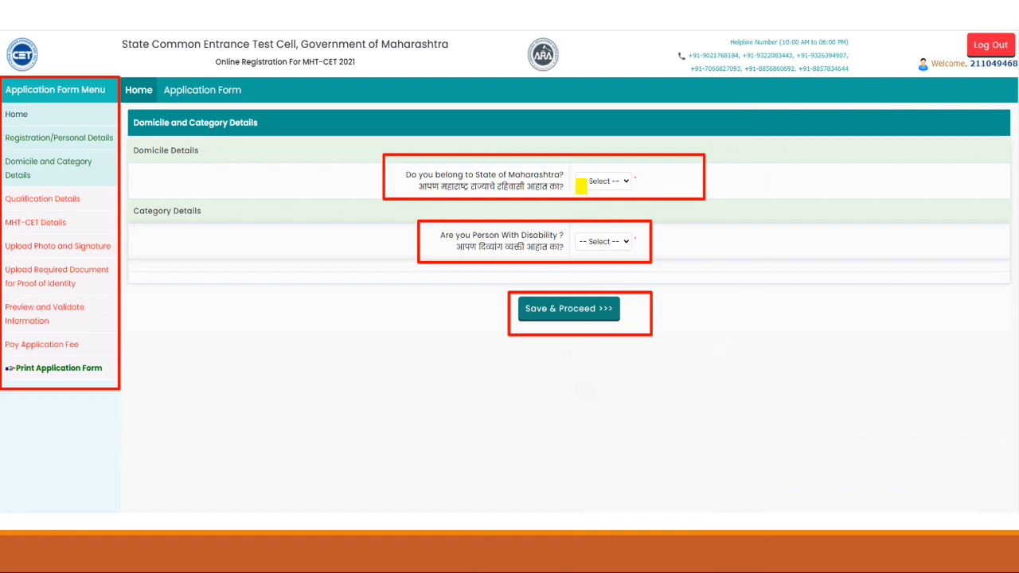
{"action": "left_click_drag", "start_coordinate": [579, 182], "coordinate": [633, 180]}
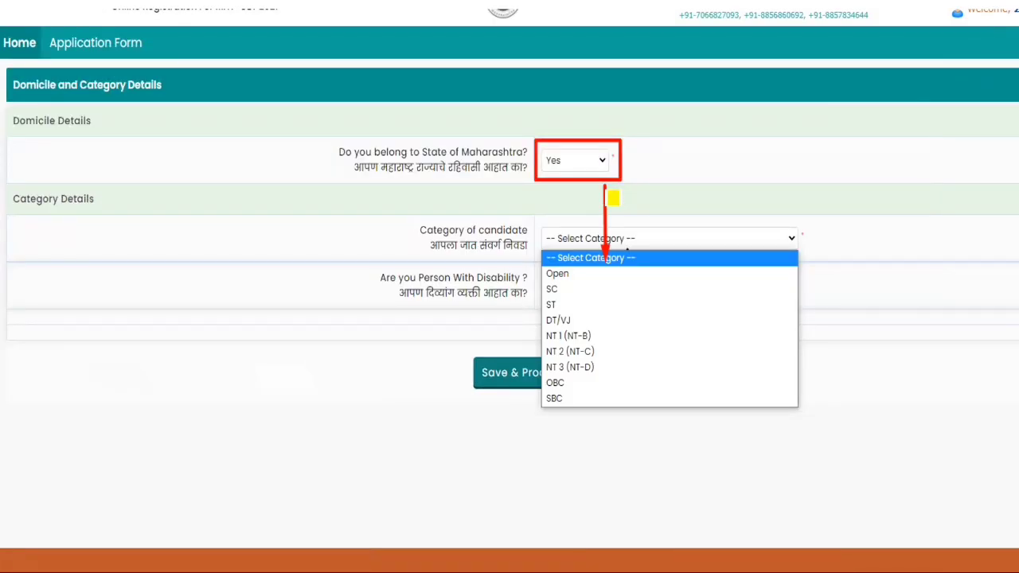
{"action": "left_click_drag", "start_coordinate": [541, 161], "coordinate": [593, 162]}
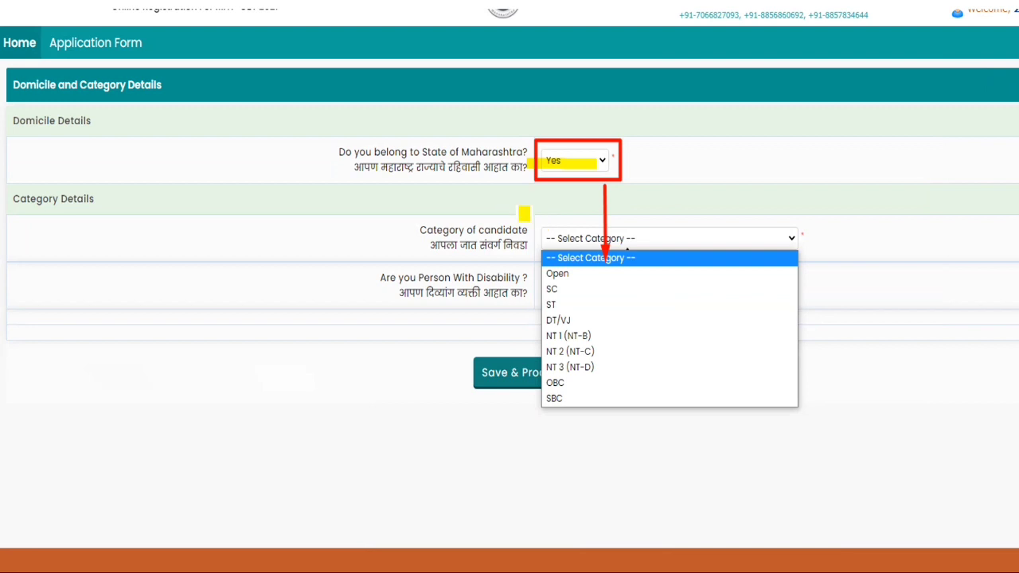
{"action": "left_click_drag", "start_coordinate": [524, 238], "coordinate": [665, 248]}
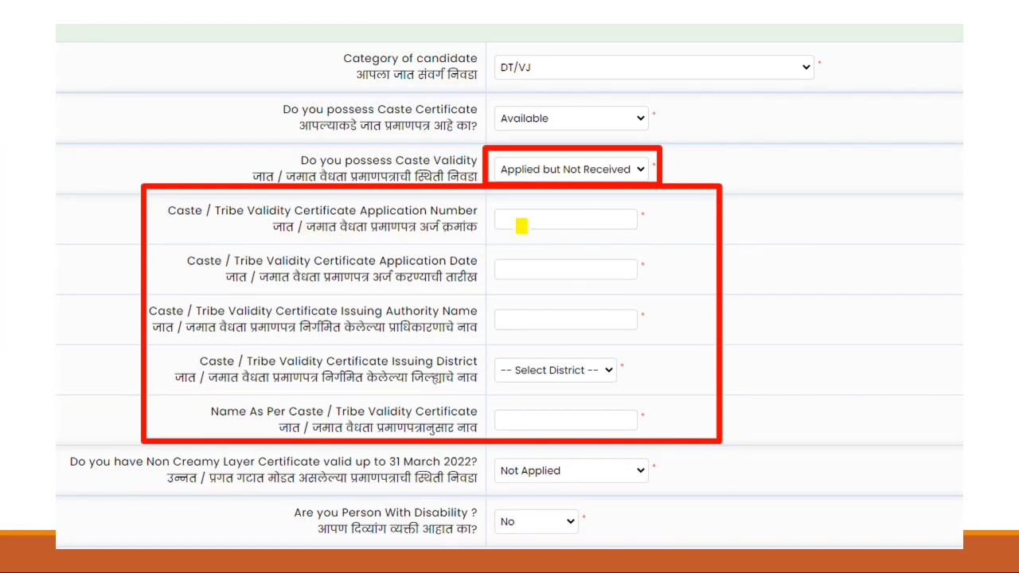
{"action": "left_click_drag", "start_coordinate": [338, 226], "coordinate": [509, 228]}
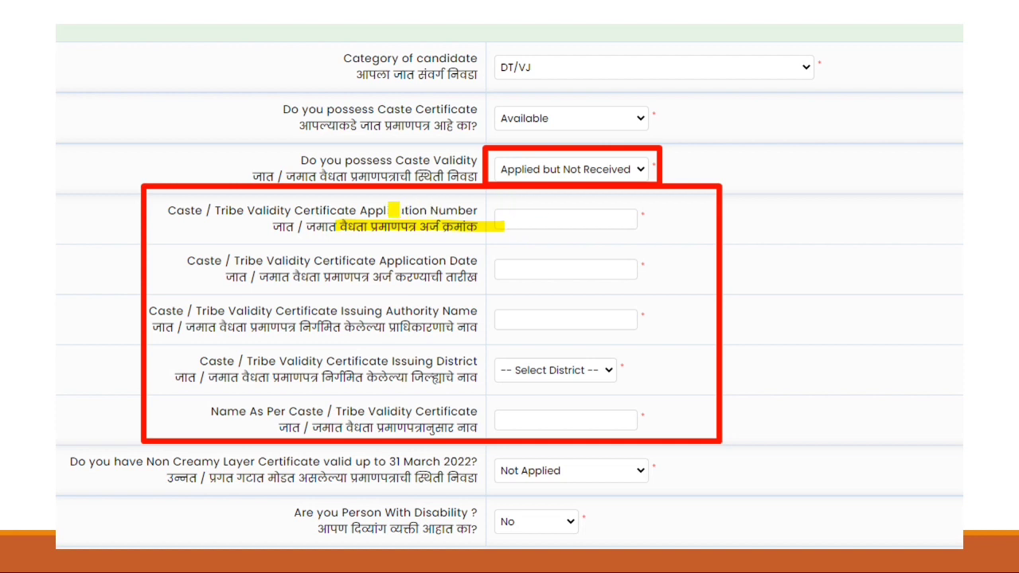
{"action": "left_click_drag", "start_coordinate": [374, 208], "coordinate": [545, 208]}
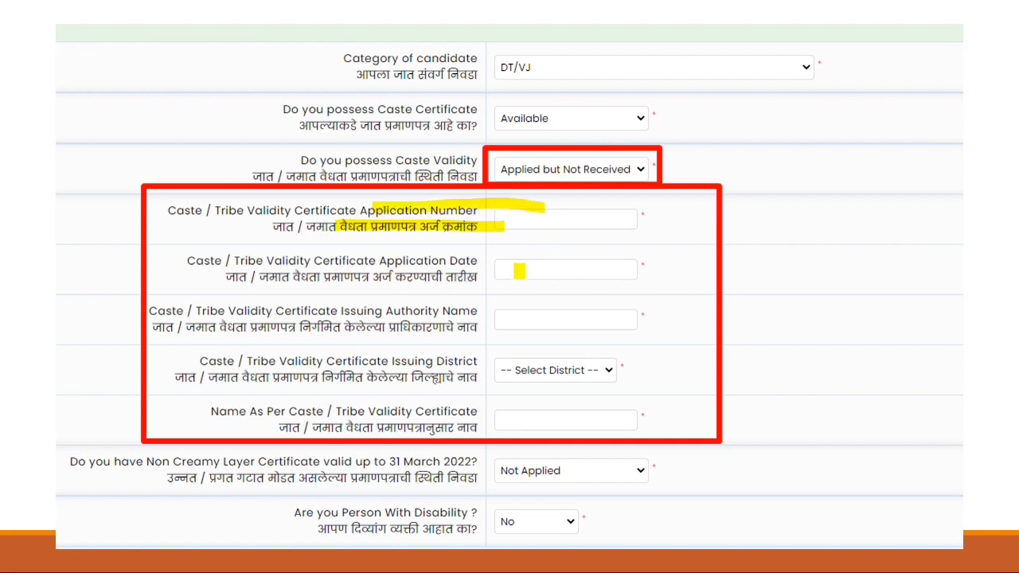
{"action": "left_click_drag", "start_coordinate": [515, 267], "coordinate": [574, 269]}
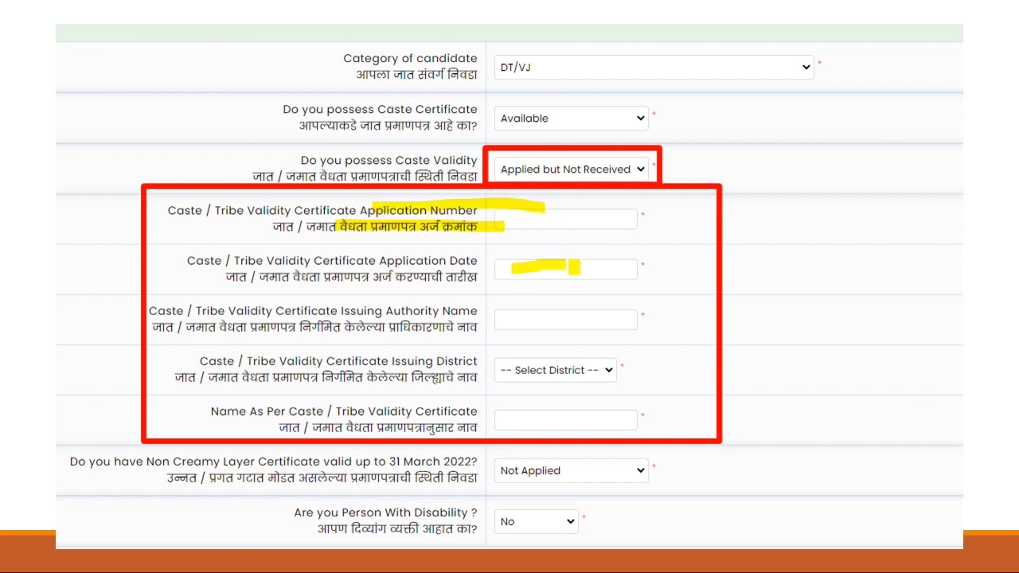
{"action": "left_click_drag", "start_coordinate": [519, 320], "coordinate": [539, 320]}
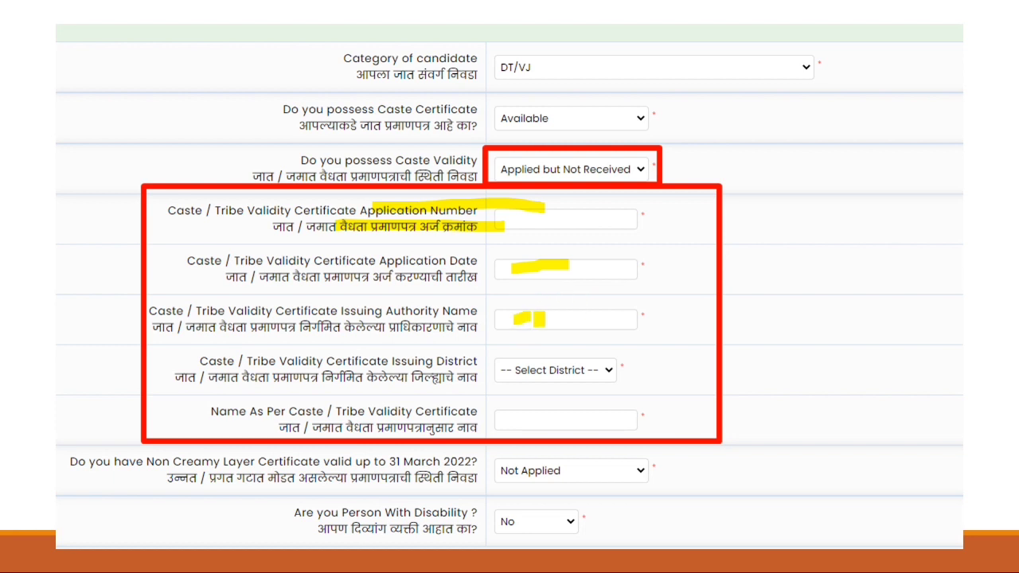
{"action": "left_click_drag", "start_coordinate": [510, 370], "coordinate": [562, 365]}
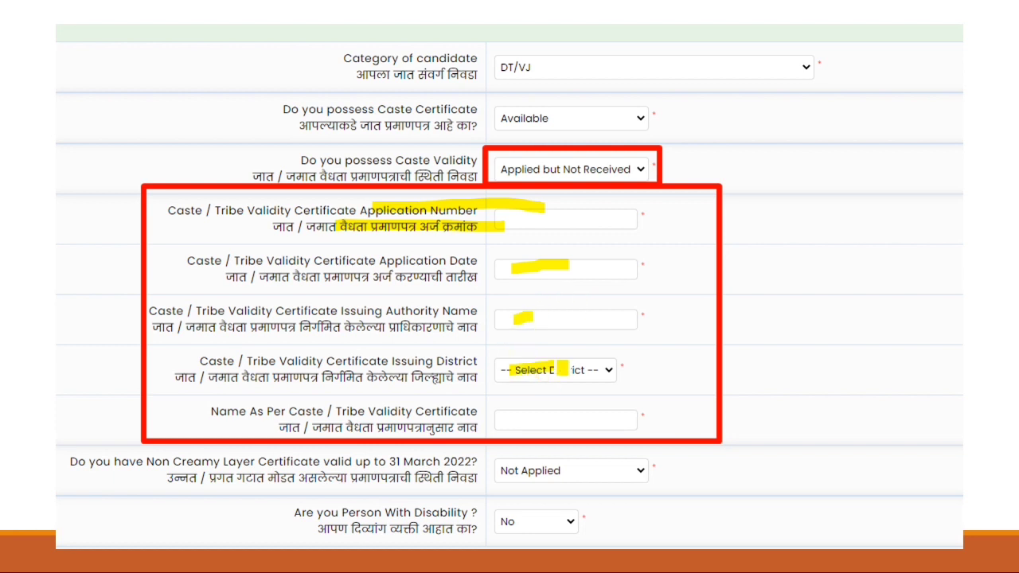
{"action": "left_click_drag", "start_coordinate": [531, 421], "coordinate": [599, 411]}
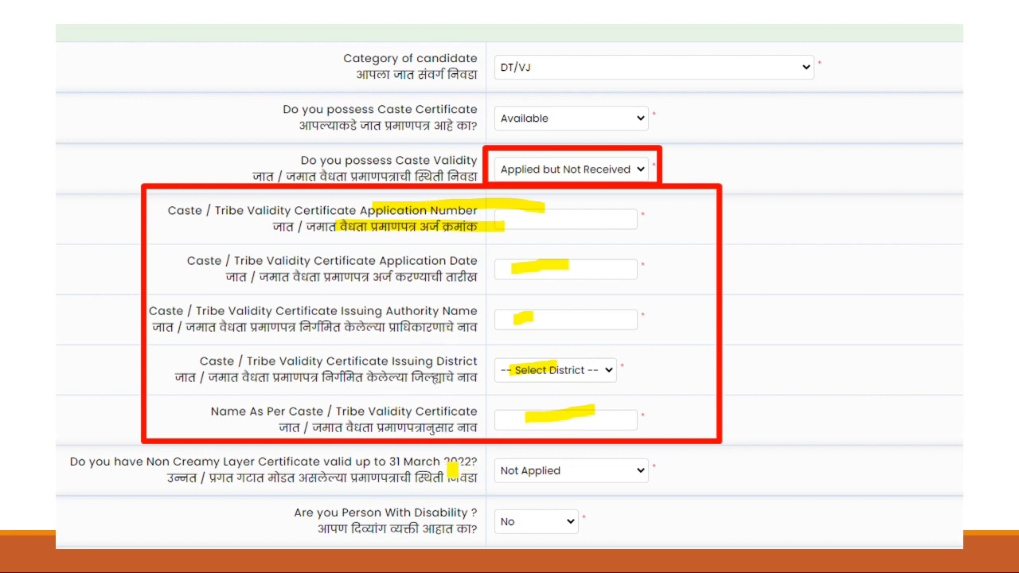
{"action": "left_click_drag", "start_coordinate": [223, 462], "coordinate": [316, 463]}
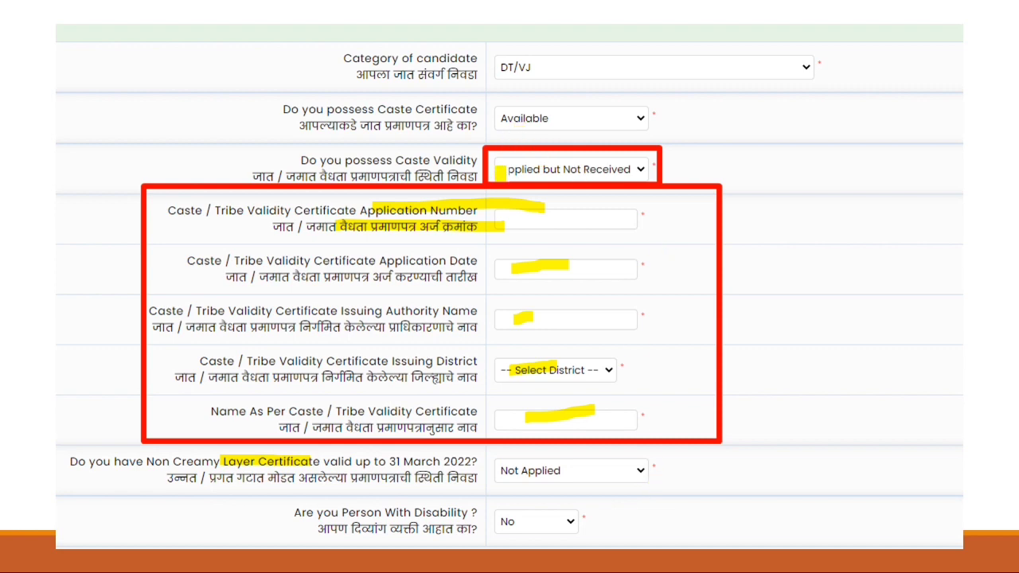
{"action": "left_click_drag", "start_coordinate": [501, 173], "coordinate": [597, 170]}
{"action": "key", "text": "Left"}
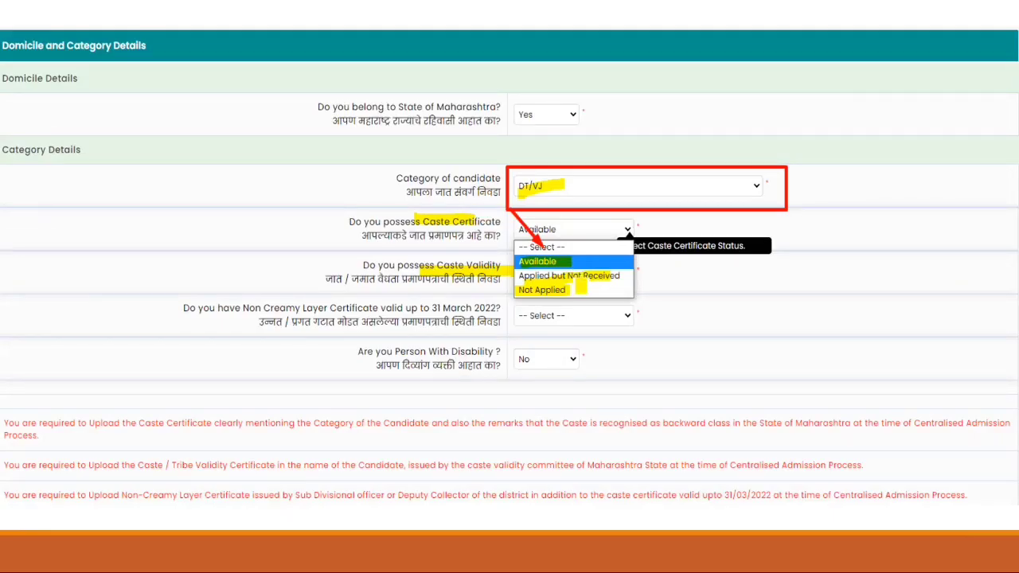
{"action": "key", "text": "Right"}
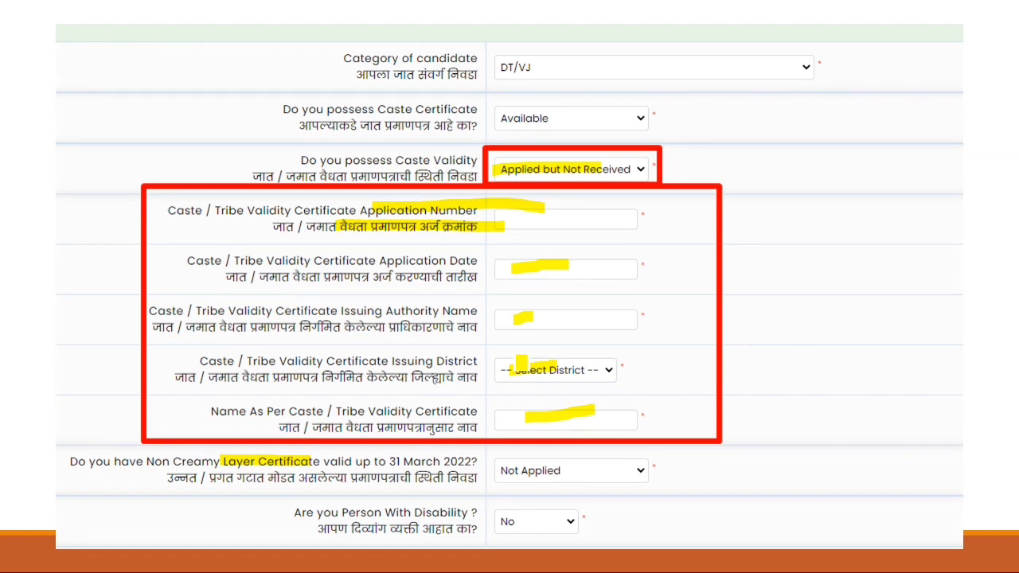
{"action": "key", "text": "Right"}
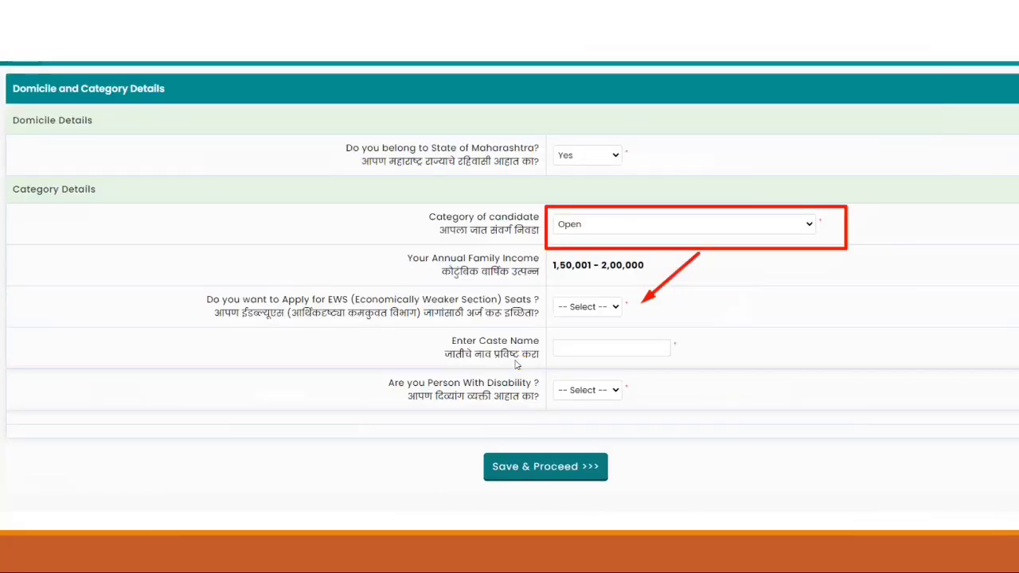
{"action": "key", "text": "ctrl+i"}
{"action": "left_click_drag", "start_coordinate": [592, 225], "coordinate": [526, 217]}
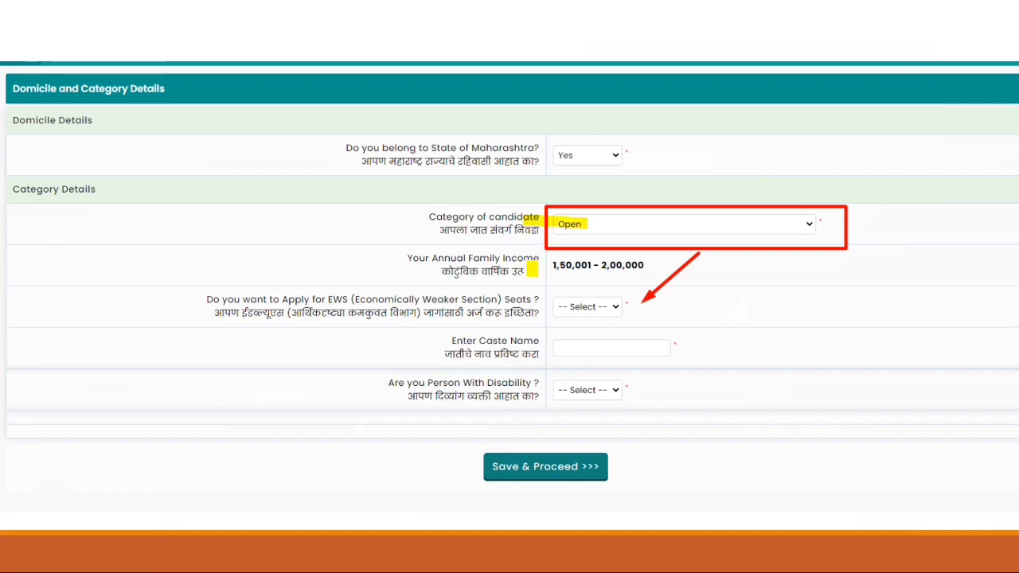
{"action": "left_click_drag", "start_coordinate": [542, 265], "coordinate": [690, 266]}
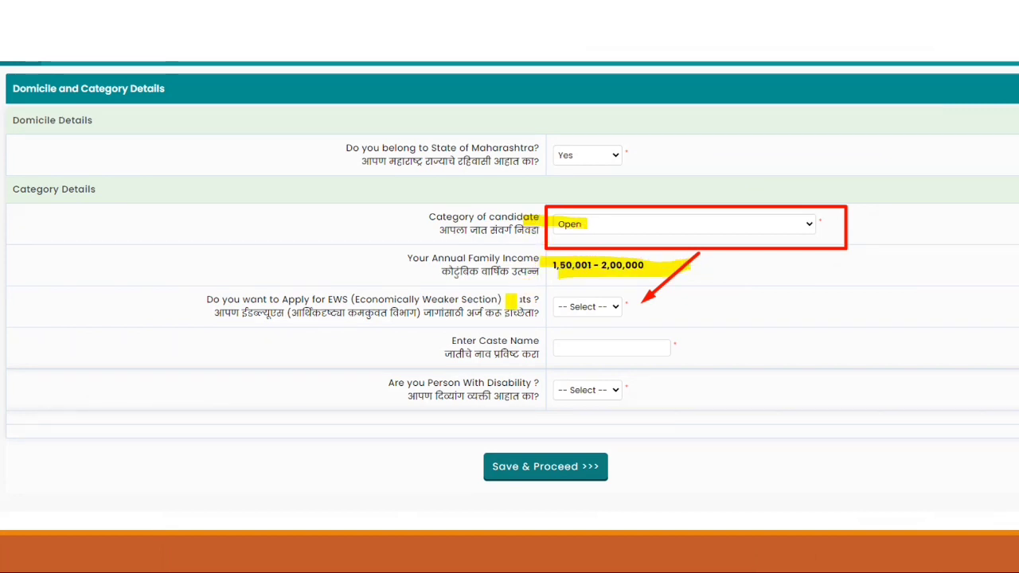
- Highlight the EWS seats question and its selector, the caste name Maratha, and the EWS certificate status options Available and Applied but Not Received
{"action": "left_click_drag", "start_coordinate": [323, 300], "coordinate": [358, 299]}
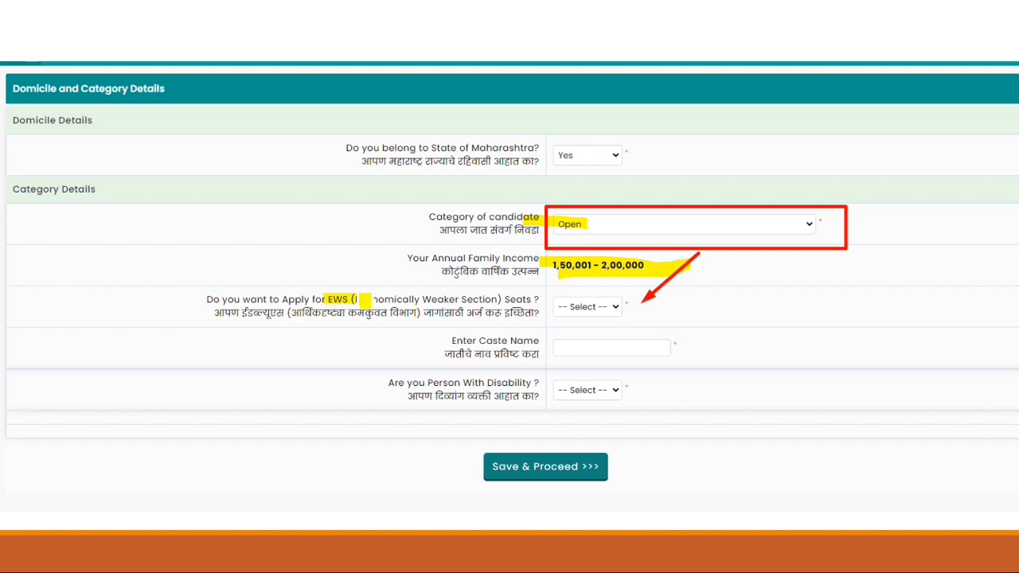
{"action": "left_click_drag", "start_coordinate": [554, 305], "coordinate": [590, 305]}
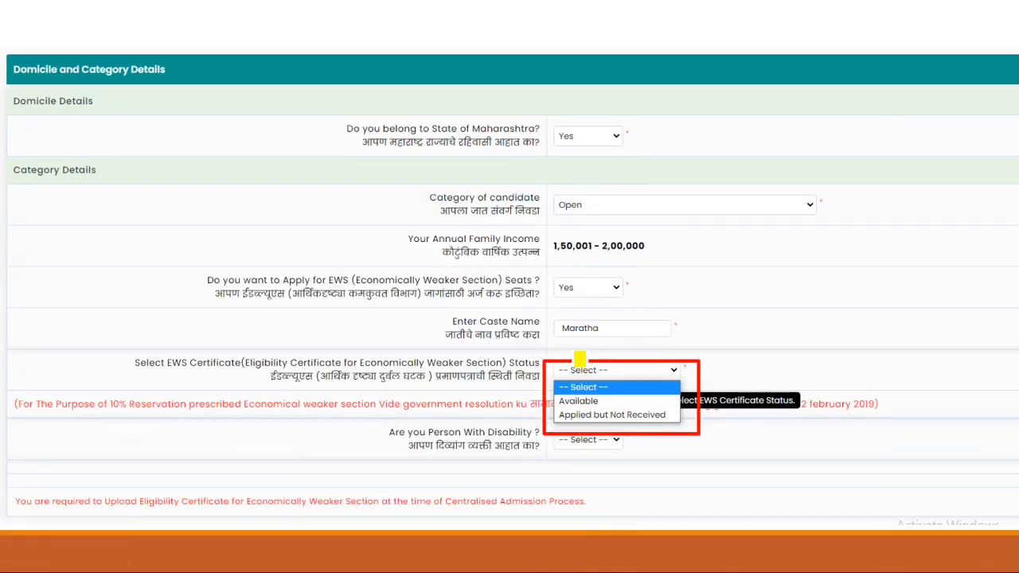
{"action": "mouse_move", "coordinate": [551, 328]}
{"action": "left_mouse_down"}
{"action": "mouse_move", "coordinate": [629, 320]}
{"action": "mouse_move", "coordinate": [620, 323]}
{"action": "left_mouse_up"}
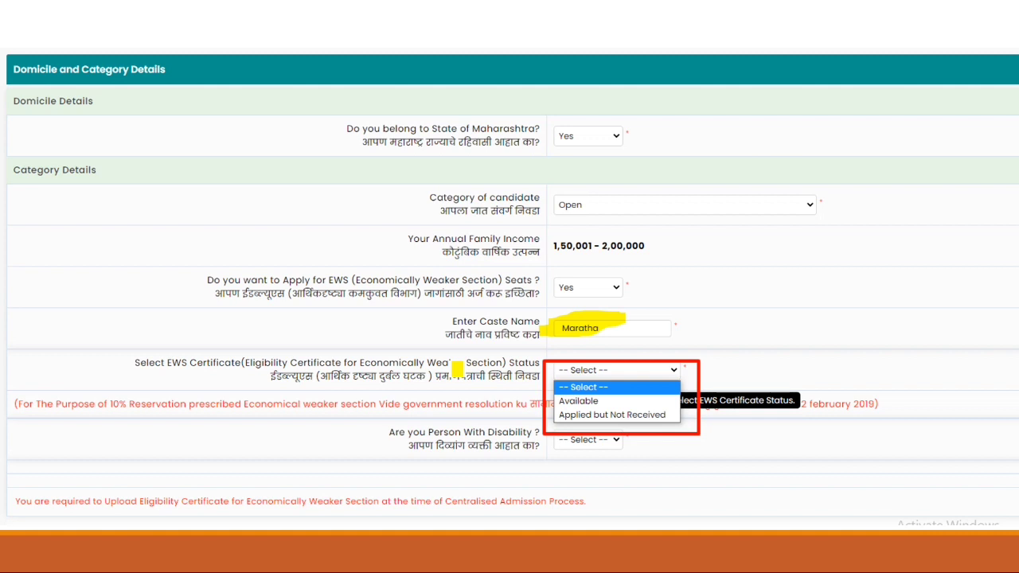
{"action": "left_click_drag", "start_coordinate": [563, 398], "coordinate": [656, 414]}
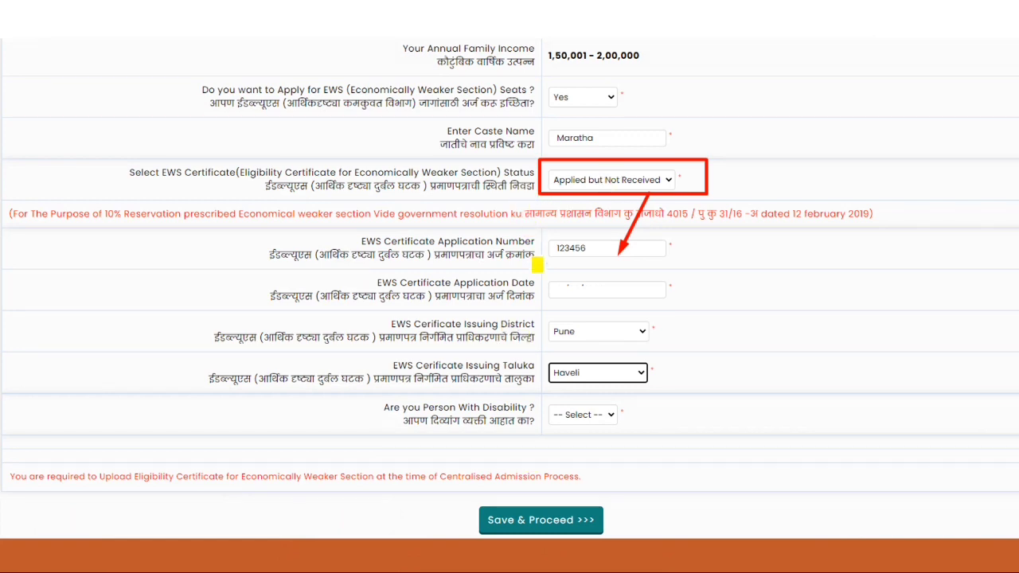
- Highlight the EWS certificate's application number, application date, issuing district Pune and issuing taluka Haveli
{"action": "left_click_drag", "start_coordinate": [548, 252], "coordinate": [610, 239]}
{"action": "left_click_drag", "start_coordinate": [550, 288], "coordinate": [600, 278]}
{"action": "left_click_drag", "start_coordinate": [546, 330], "coordinate": [629, 323]}
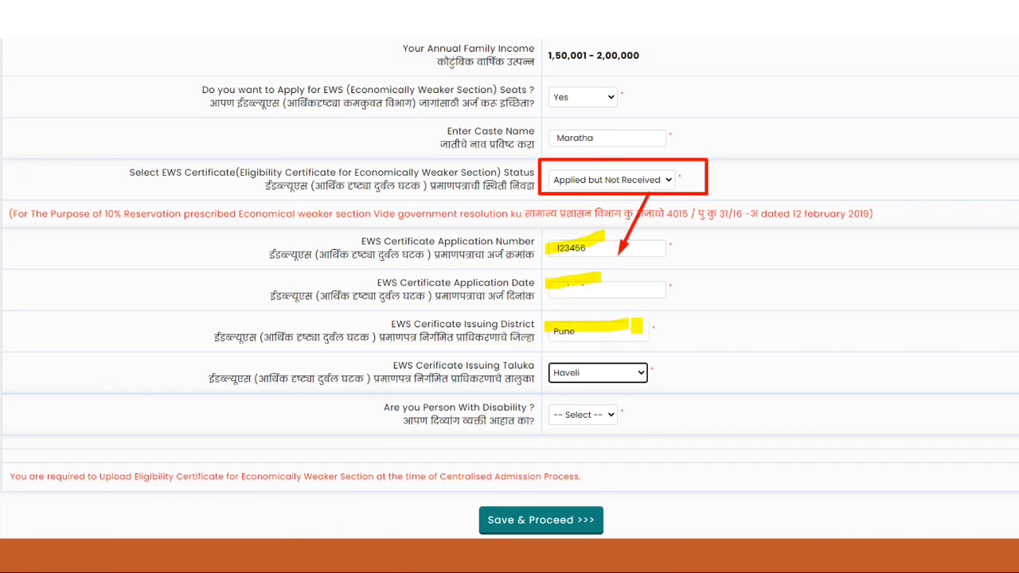
{"action": "left_click_drag", "start_coordinate": [575, 375], "coordinate": [618, 375]}
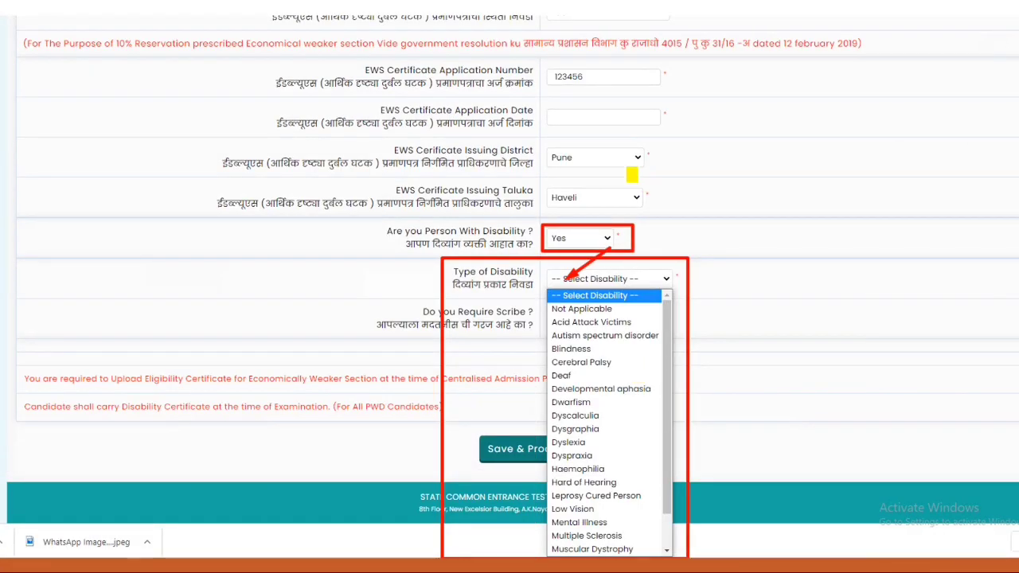
- Highlight the Person With Disability question, its Yes answer, the disability type list, and the scribe and extra time questions
{"action": "left_click_drag", "start_coordinate": [478, 232], "coordinate": [527, 231]}
{"action": "left_click_drag", "start_coordinate": [593, 237], "coordinate": [552, 239]}
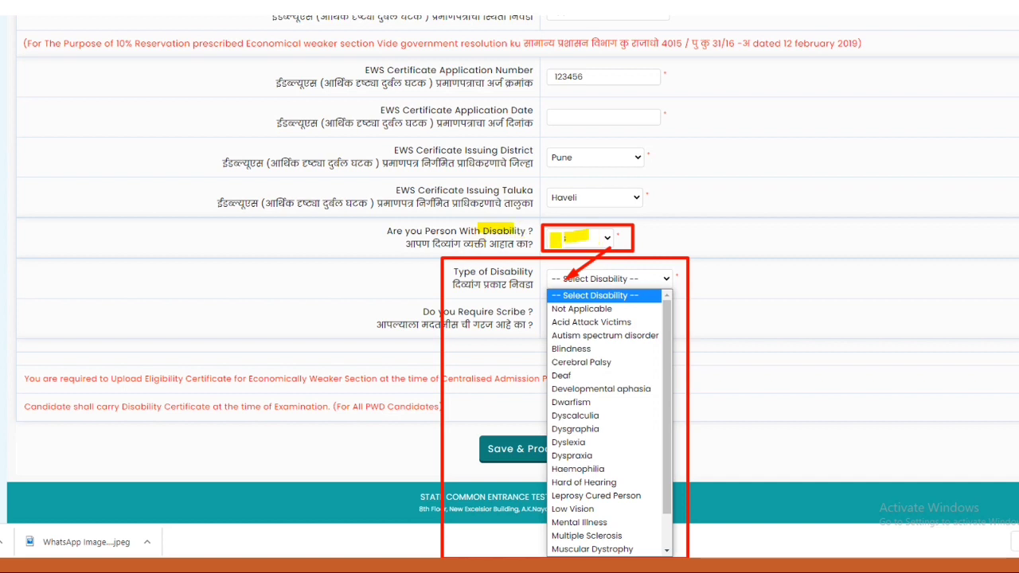
{"action": "left_click_drag", "start_coordinate": [563, 298], "coordinate": [631, 380]}
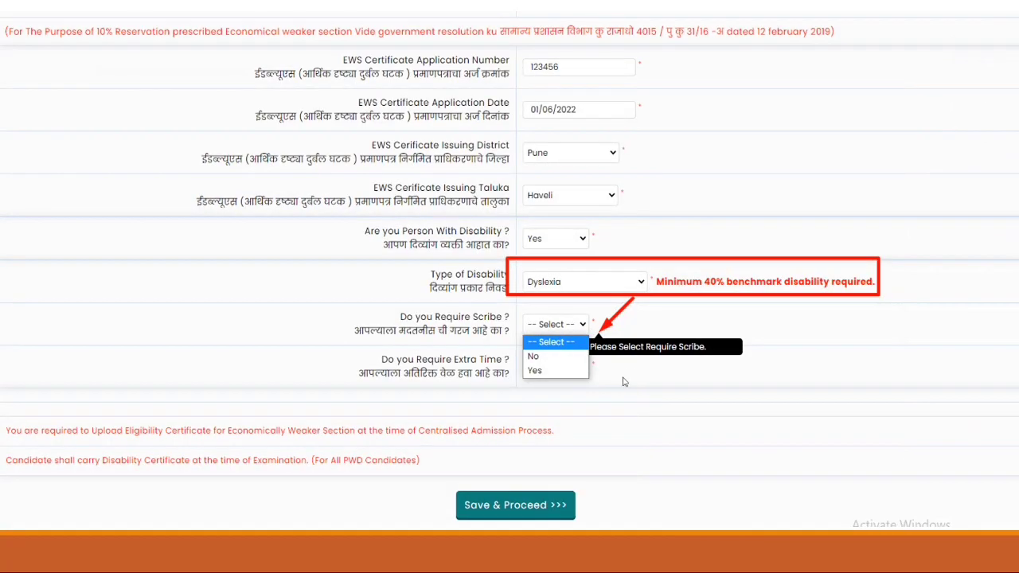
{"action": "mouse_move", "coordinate": [402, 318]}
{"action": "left_mouse_down"}
{"action": "mouse_move", "coordinate": [487, 330]}
{"action": "mouse_move", "coordinate": [478, 347]}
{"action": "left_mouse_up"}
{"action": "left_click_drag", "start_coordinate": [403, 368], "coordinate": [527, 368]}
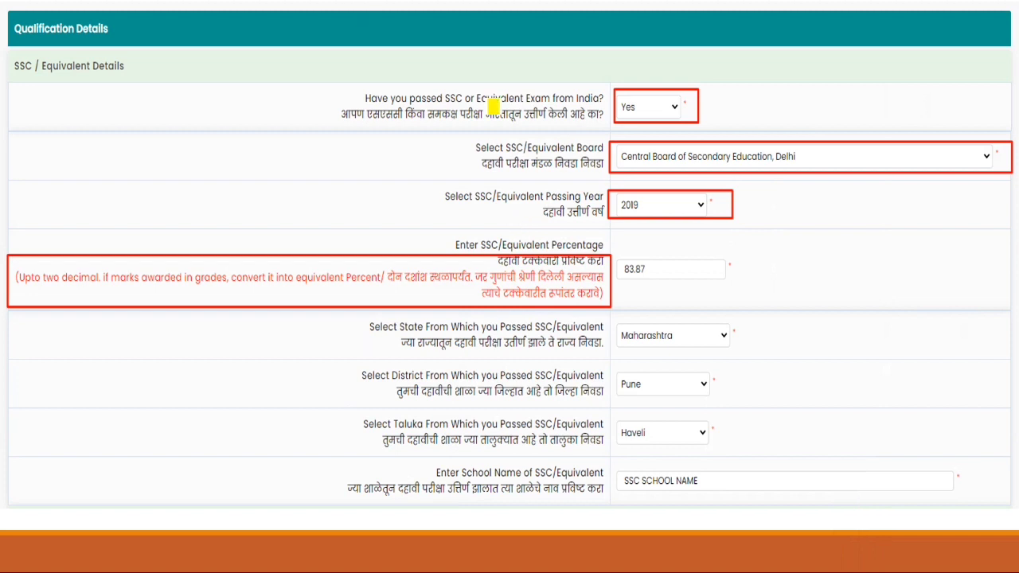
- Highlight the SSC exam from India question, its Yes answer and the Central Board of Secondary Education entry
{"action": "left_click_drag", "start_coordinate": [457, 95], "coordinate": [581, 97]}
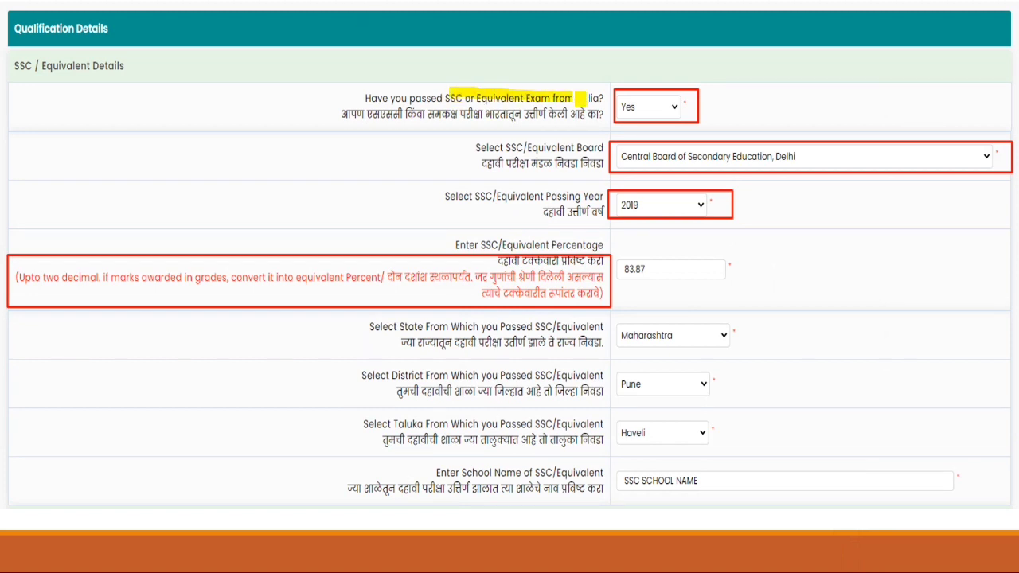
{"action": "left_click_drag", "start_coordinate": [647, 111], "coordinate": [602, 110]}
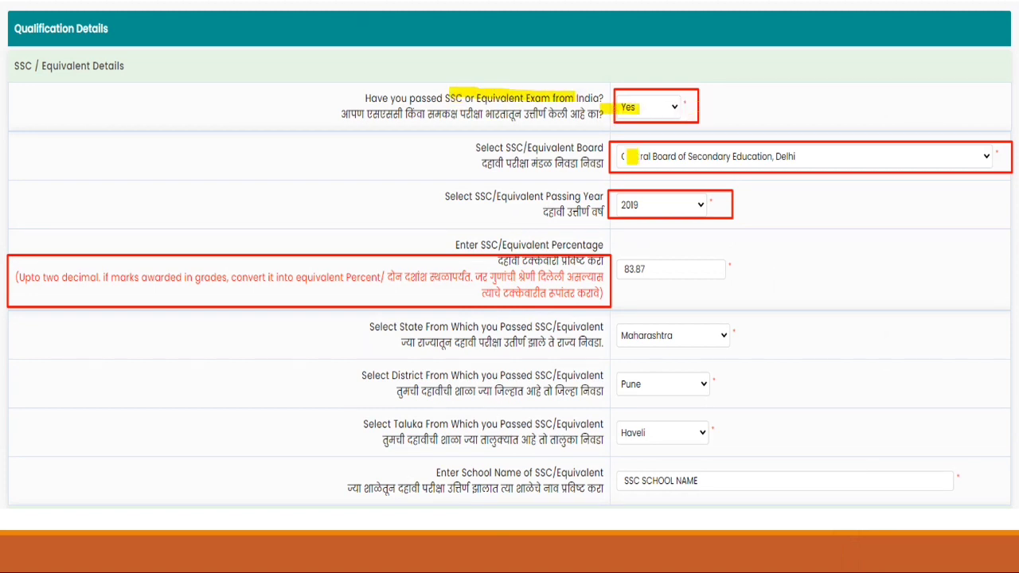
{"action": "left_click_drag", "start_coordinate": [632, 156], "coordinate": [713, 156]}
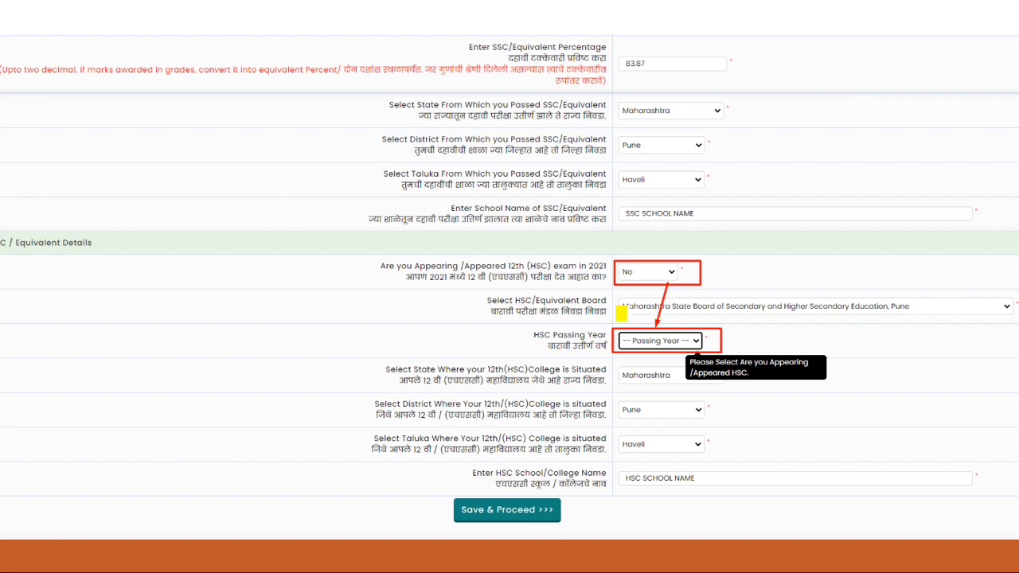
- Highlight the HSC passing year, the No answer for appearing in 2021, and the college's state, district and taluka
{"action": "left_click_drag", "start_coordinate": [637, 342], "coordinate": [708, 340]}
{"action": "left_click_drag", "start_coordinate": [622, 274], "coordinate": [677, 268]}
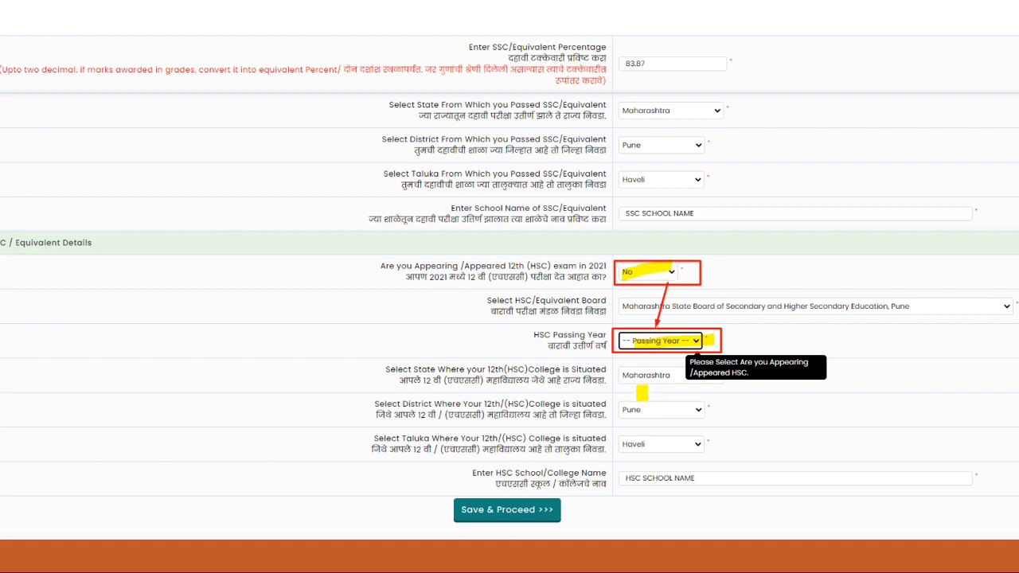
{"action": "left_click_drag", "start_coordinate": [623, 375], "coordinate": [669, 374]}
{"action": "left_click_drag", "start_coordinate": [636, 415], "coordinate": [658, 410]}
{"action": "left_click_drag", "start_coordinate": [623, 440], "coordinate": [639, 444]}
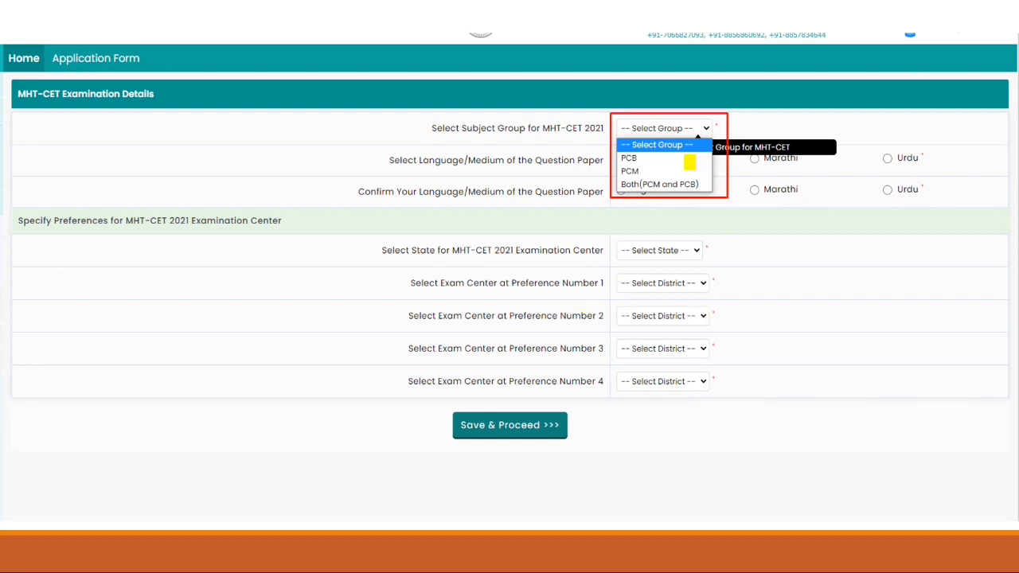
- Highlight the PCB, PCM and Both subject group options, and English as the selected and confirmed question paper language
{"action": "left_click_drag", "start_coordinate": [629, 159], "coordinate": [720, 184]}
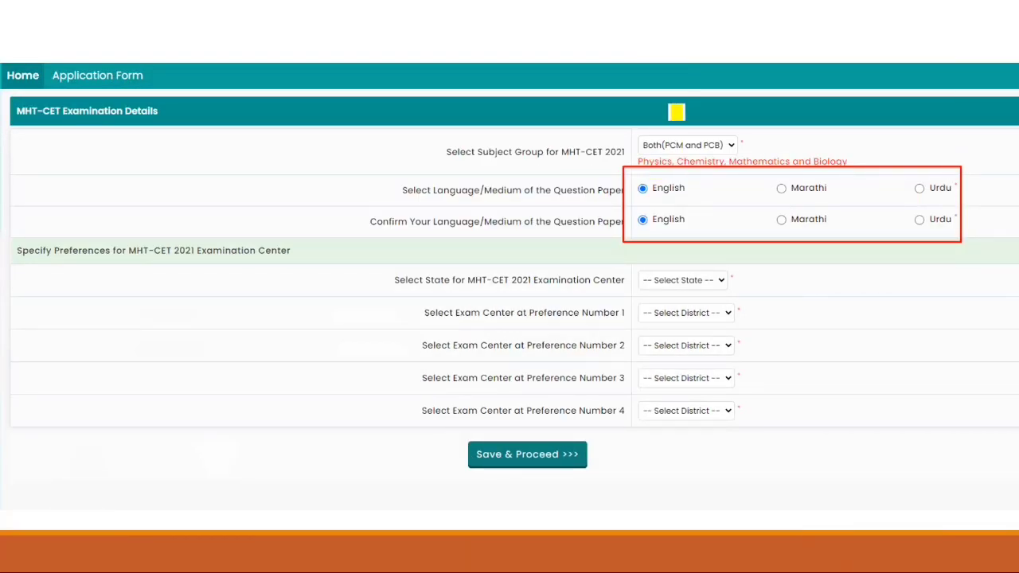
{"action": "left_click_drag", "start_coordinate": [633, 188], "coordinate": [671, 187]}
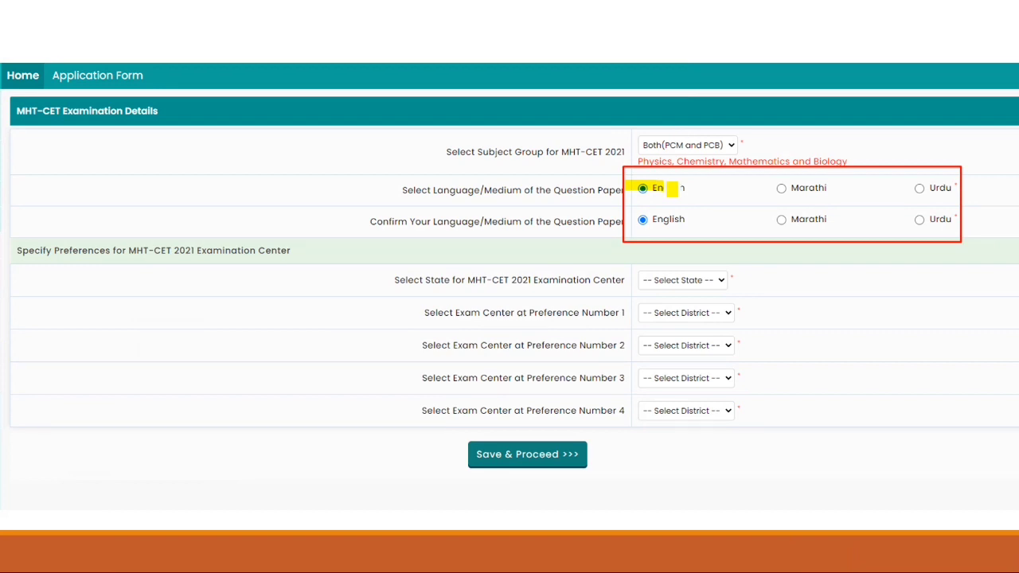
{"action": "left_click_drag", "start_coordinate": [648, 215], "coordinate": [669, 224]}
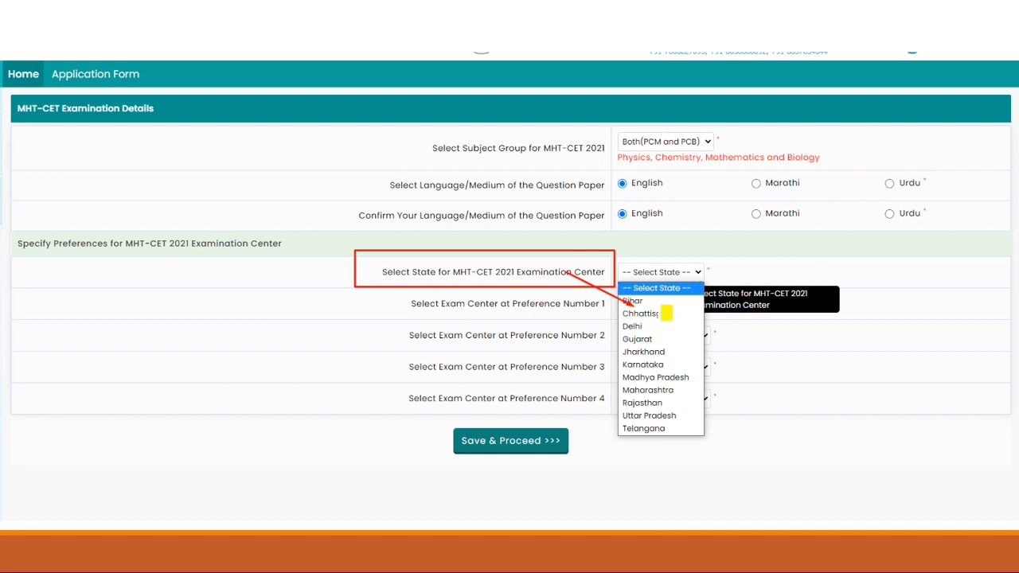
- Mark the list of exam center states and highlight the center preferences Pune, Mumbai City, Aurangabad and Beed
{"action": "left_click_drag", "start_coordinate": [656, 302], "coordinate": [663, 430]}
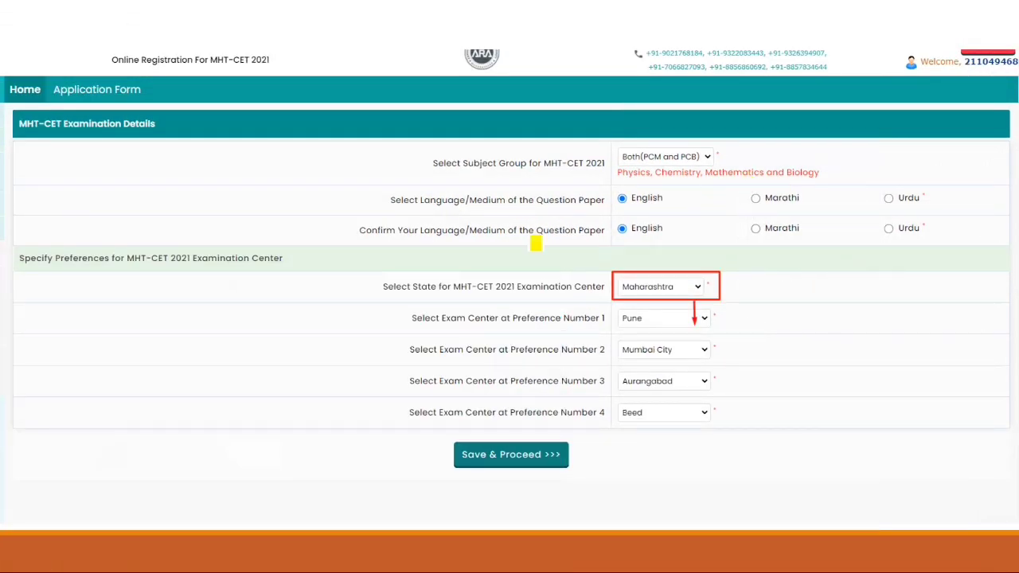
{"action": "mouse_move", "coordinate": [616, 318]}
{"action": "left_mouse_down"}
{"action": "mouse_move", "coordinate": [642, 319]}
{"action": "mouse_move", "coordinate": [673, 350]}
{"action": "left_mouse_up"}
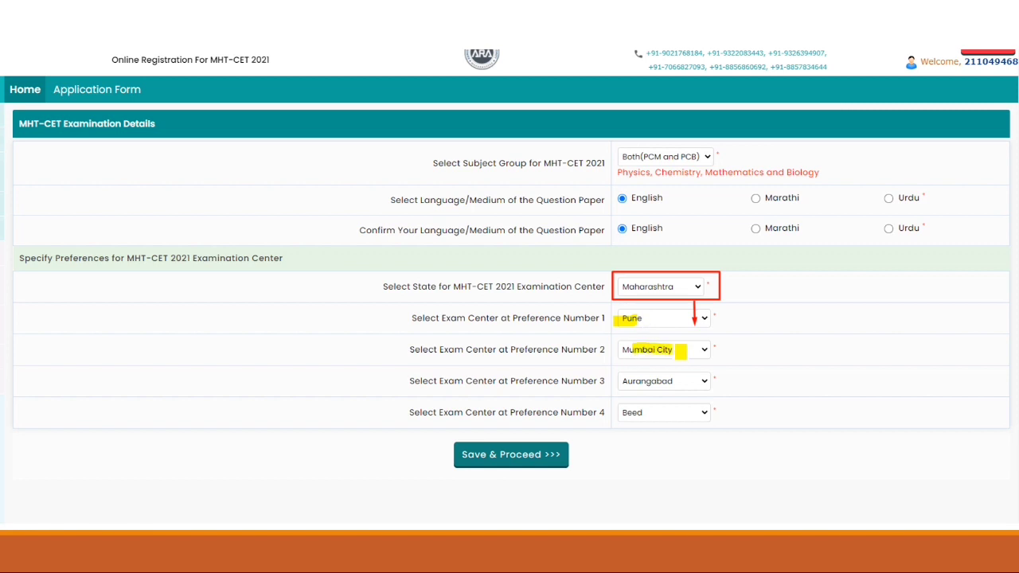
{"action": "left_click_drag", "start_coordinate": [623, 381], "coordinate": [673, 382]}
{"action": "left_click_drag", "start_coordinate": [635, 422], "coordinate": [685, 408]}
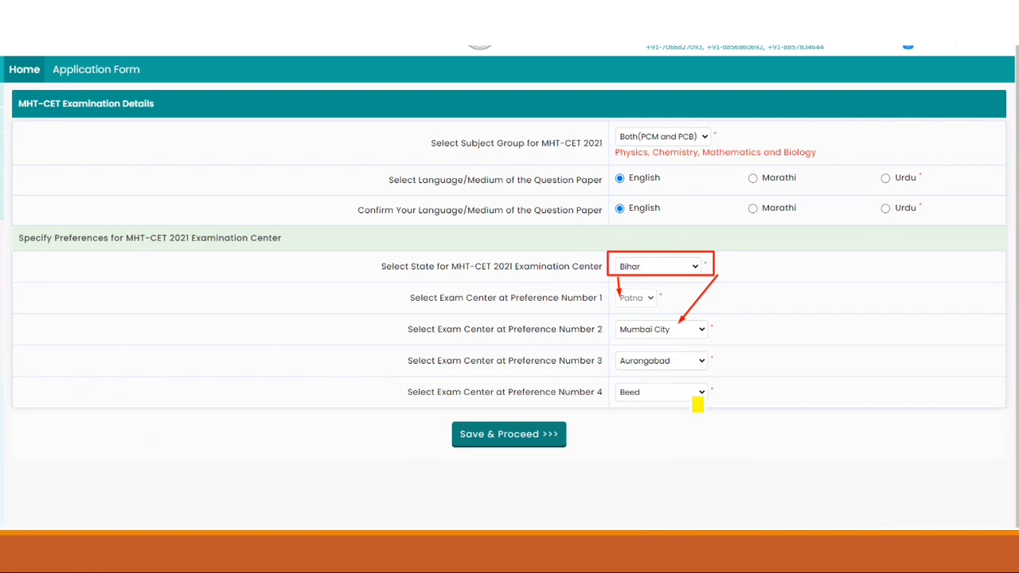
- Highlight Bihar, its center Patna and preferences 2 to 4 on the out-of-state example, and mark Save & Proceed on the following slide
{"action": "left_click_drag", "start_coordinate": [631, 271], "coordinate": [649, 267]}
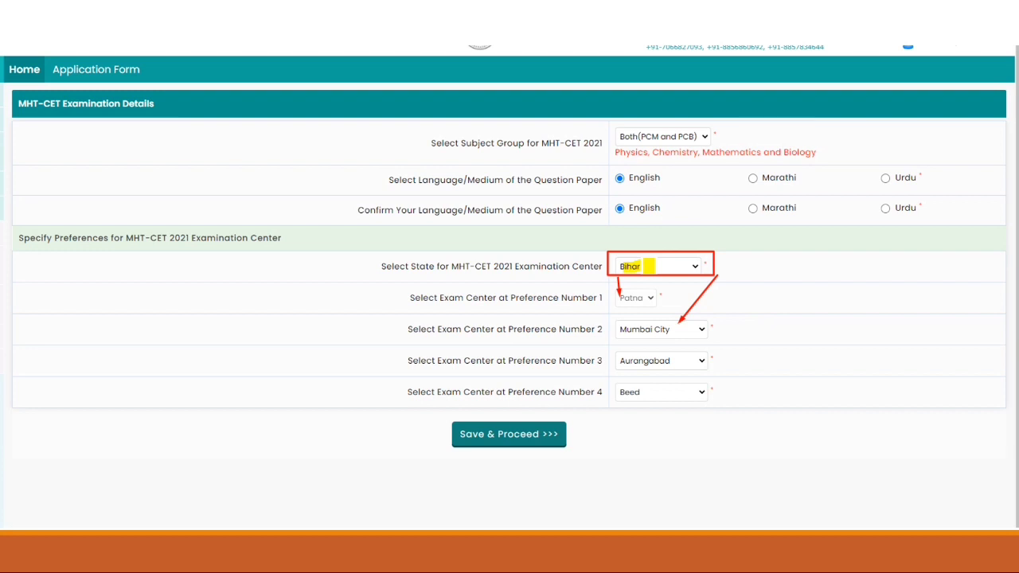
{"action": "mouse_move", "coordinate": [636, 267]}
{"action": "left_mouse_down"}
{"action": "mouse_move", "coordinate": [649, 271]}
{"action": "mouse_move", "coordinate": [654, 298]}
{"action": "left_mouse_up"}
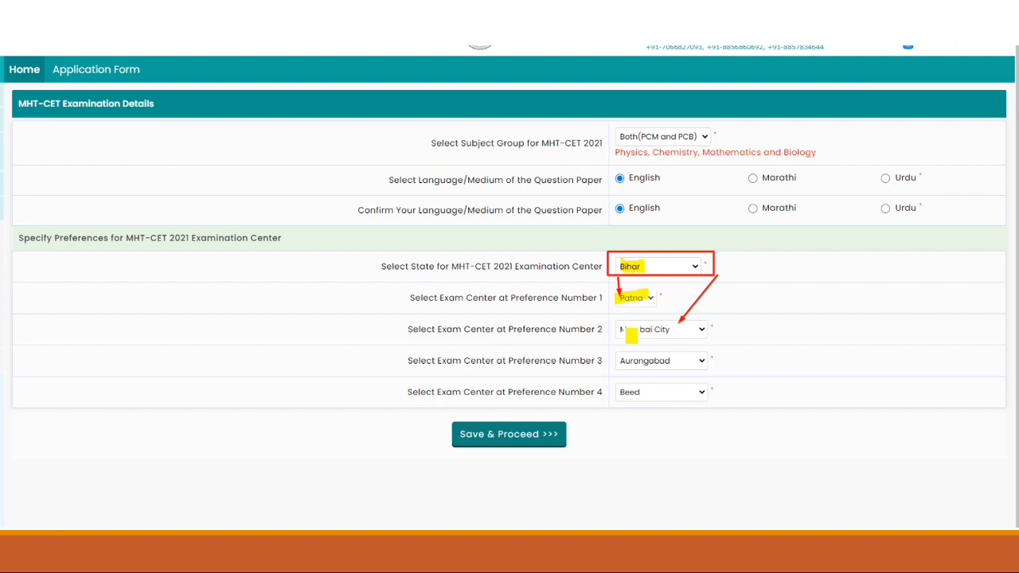
{"action": "left_click_drag", "start_coordinate": [595, 329], "coordinate": [609, 407]}
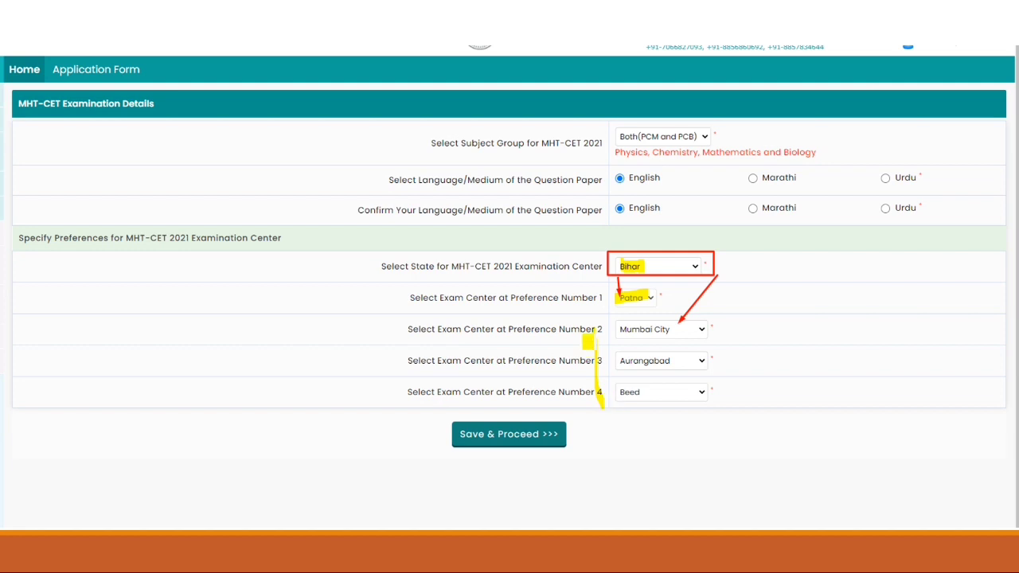
{"action": "mouse_move", "coordinate": [626, 330]}
{"action": "left_mouse_down"}
{"action": "mouse_move", "coordinate": [644, 341]}
{"action": "mouse_move", "coordinate": [633, 372]}
{"action": "mouse_move", "coordinate": [646, 384]}
{"action": "mouse_move", "coordinate": [637, 384]}
{"action": "left_mouse_up"}
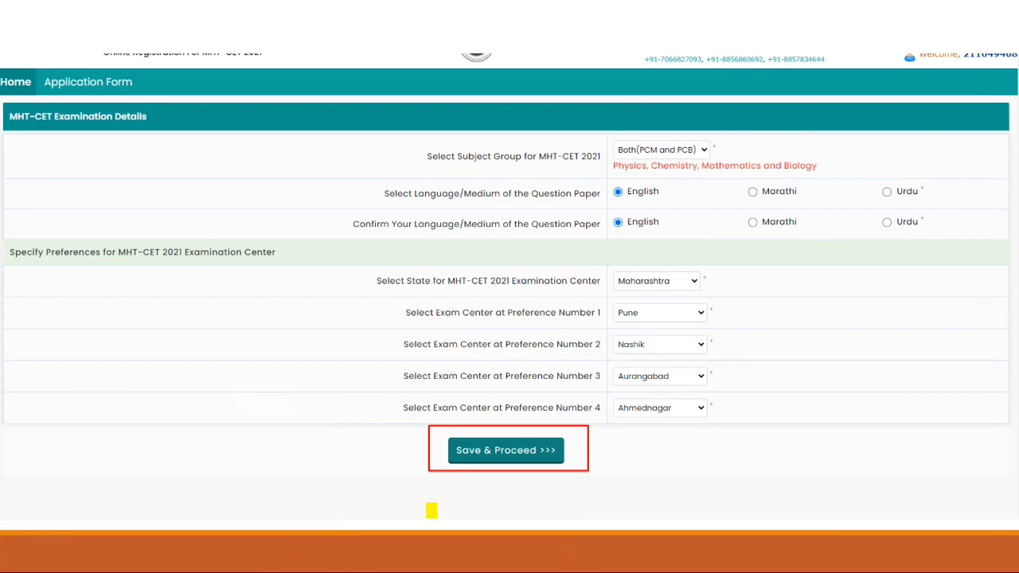
{"action": "left_click_drag", "start_coordinate": [462, 468], "coordinate": [551, 460]}
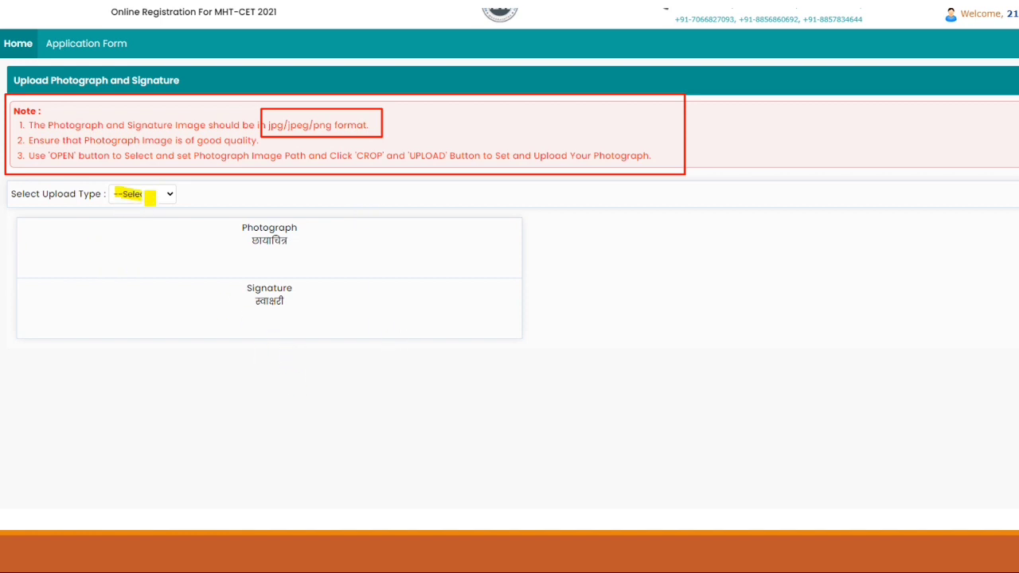
- Mark the upload type selector, its Photograph option and the Open command on the photograph and signature upload slides
{"action": "left_click", "coordinate": [148, 194]}
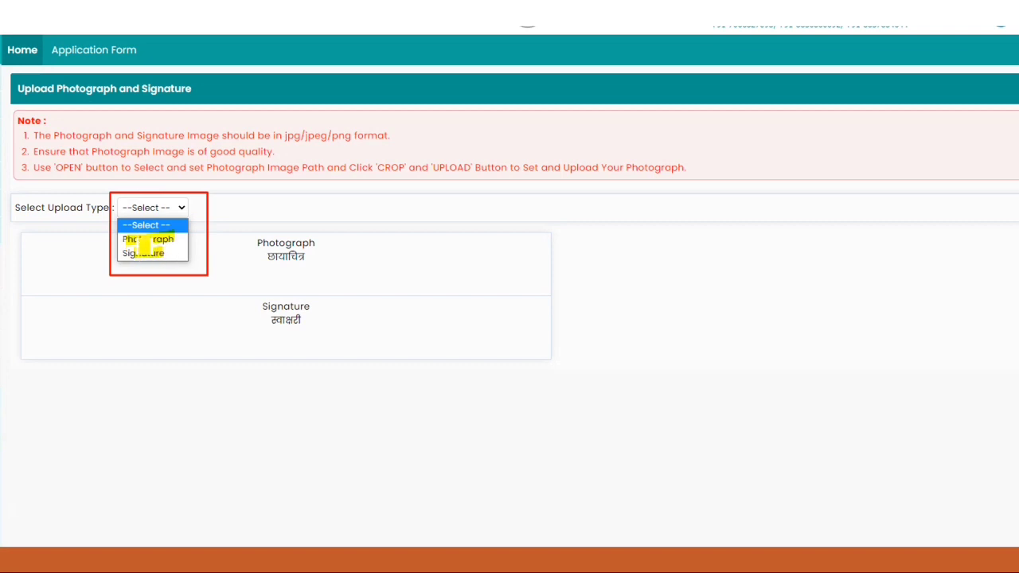
{"action": "left_click", "coordinate": [149, 239]}
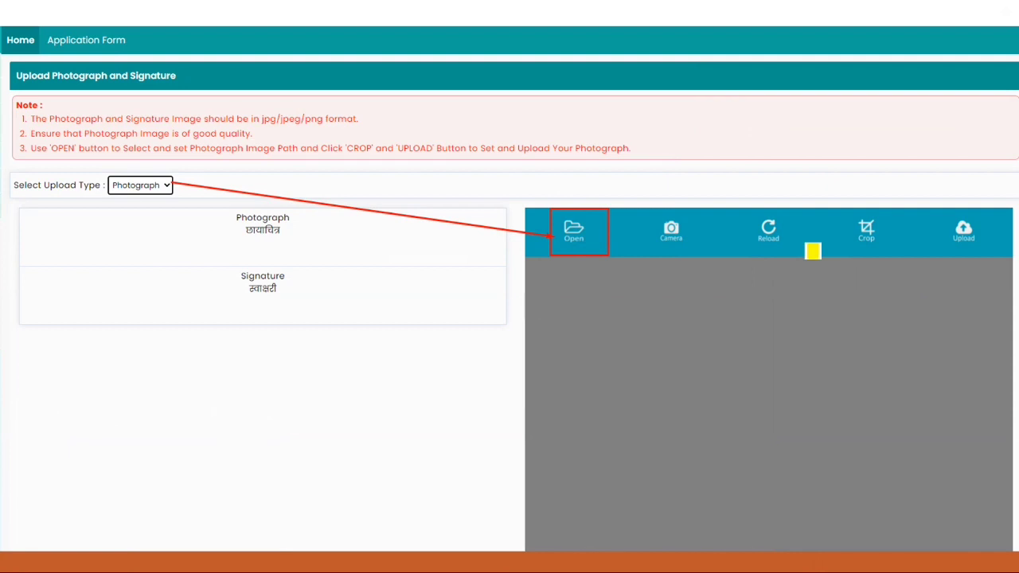
{"action": "left_click", "coordinate": [570, 228]}
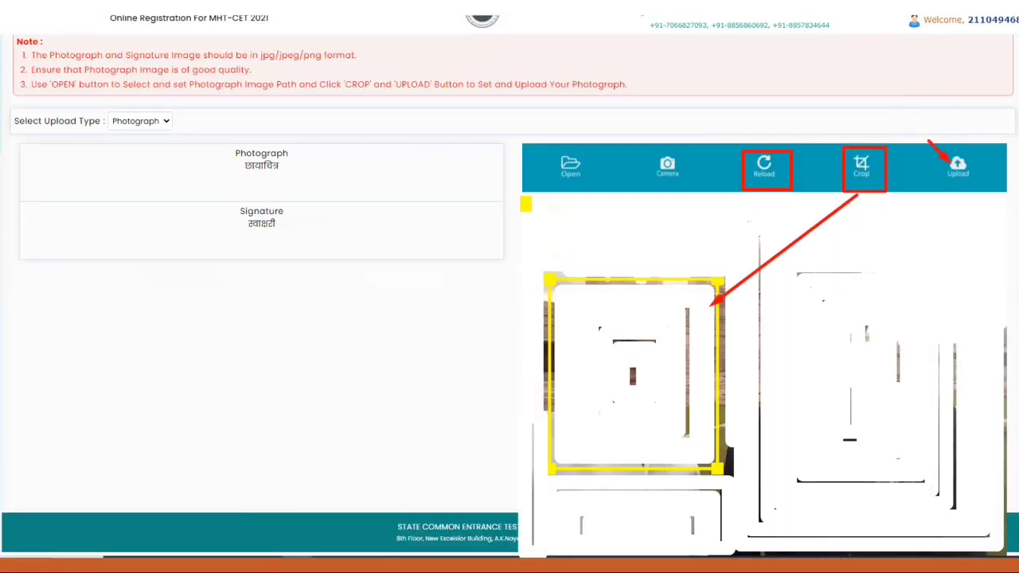
- Circle the loaded photo with the highlighter and mark the Reload, Camera and Crop commands above it
{"action": "mouse_move", "coordinate": [642, 213]}
{"action": "left_mouse_down"}
{"action": "mouse_move", "coordinate": [462, 489]}
{"action": "mouse_move", "coordinate": [541, 287]}
{"action": "left_mouse_up"}
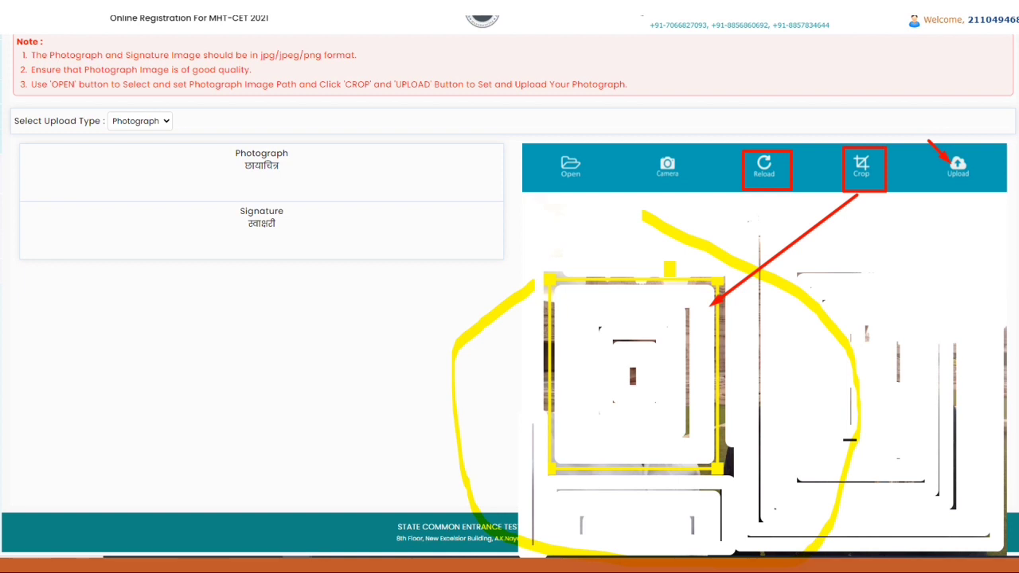
{"action": "left_click_drag", "start_coordinate": [754, 165], "coordinate": [782, 166]}
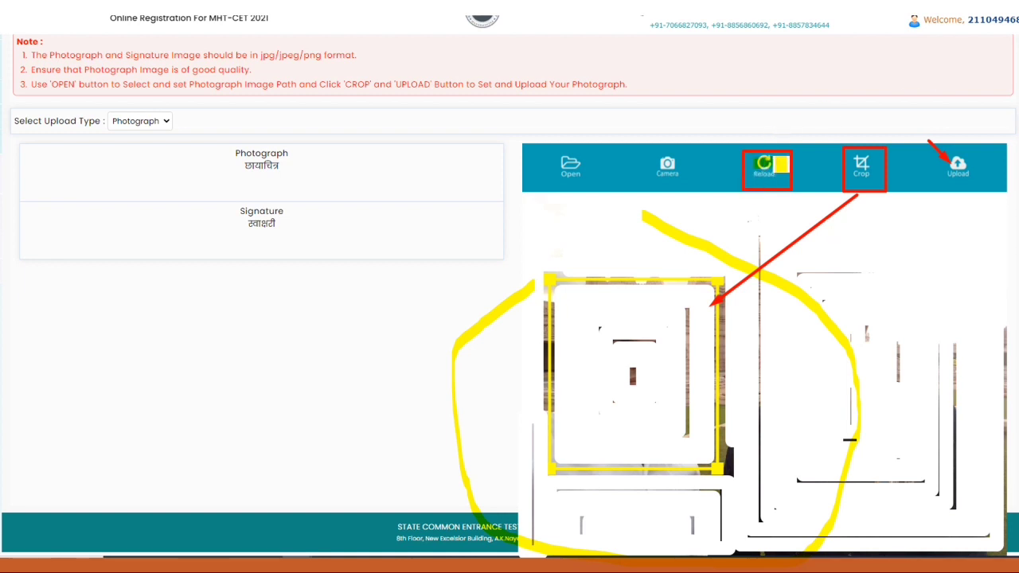
{"action": "left_click_drag", "start_coordinate": [645, 150], "coordinate": [669, 172]}
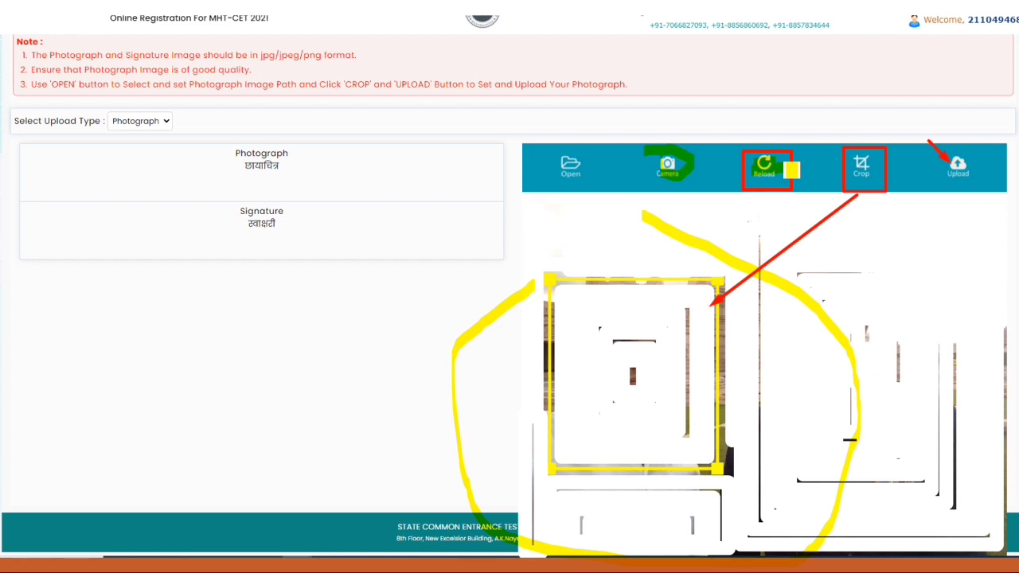
{"action": "left_click_drag", "start_coordinate": [792, 170], "coordinate": [902, 163]}
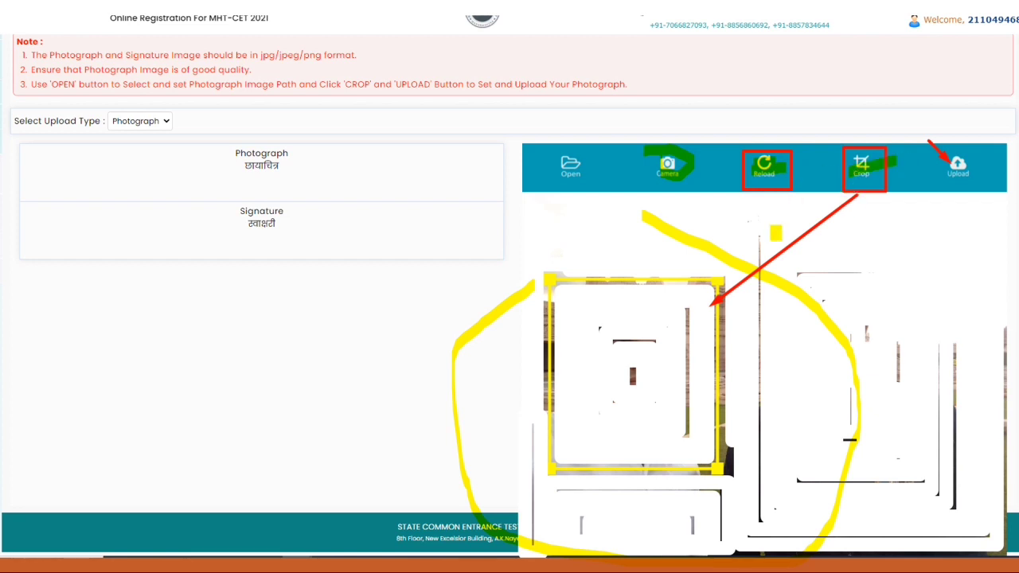
- Trace the crop frame around the photo with the highlighter and mark the Upload command
{"action": "mouse_move", "coordinate": [551, 280]}
{"action": "left_mouse_down"}
{"action": "mouse_move", "coordinate": [692, 306]}
{"action": "mouse_move", "coordinate": [724, 351]}
{"action": "mouse_move", "coordinate": [710, 458]}
{"action": "mouse_move", "coordinate": [570, 426]}
{"action": "left_mouse_up"}
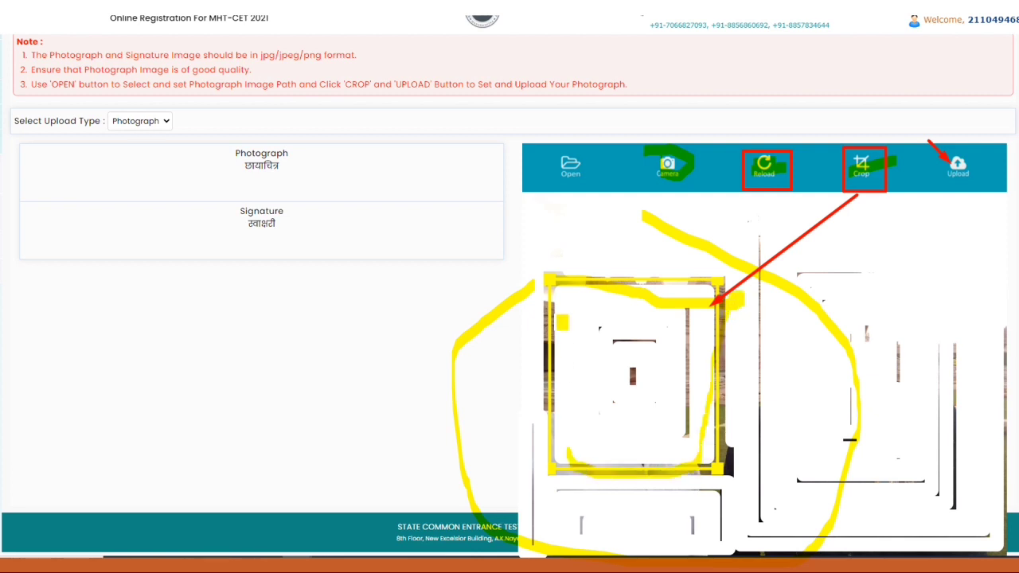
{"action": "left_click_drag", "start_coordinate": [551, 277], "coordinate": [661, 287]}
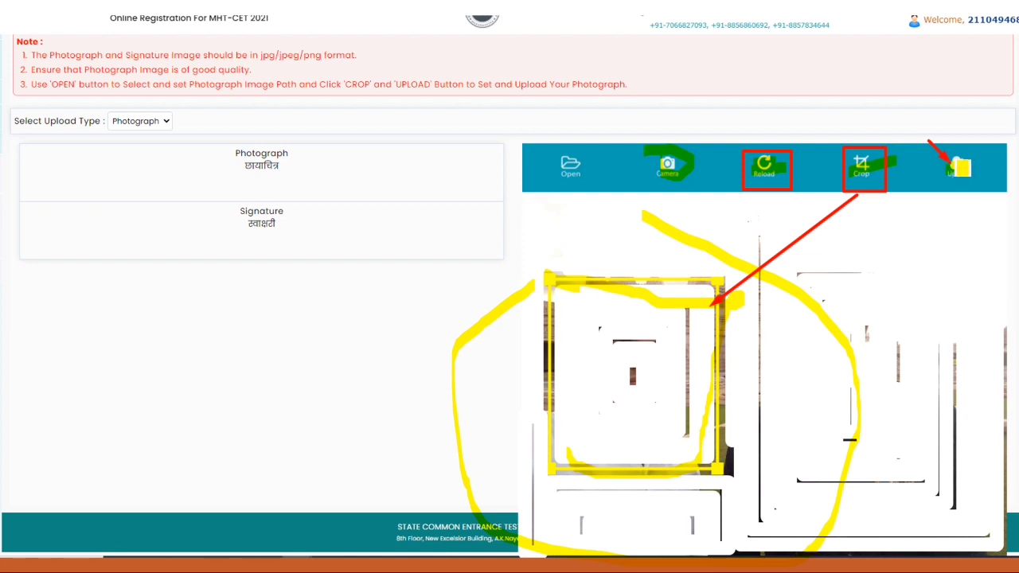
{"action": "left_click", "coordinate": [962, 168]}
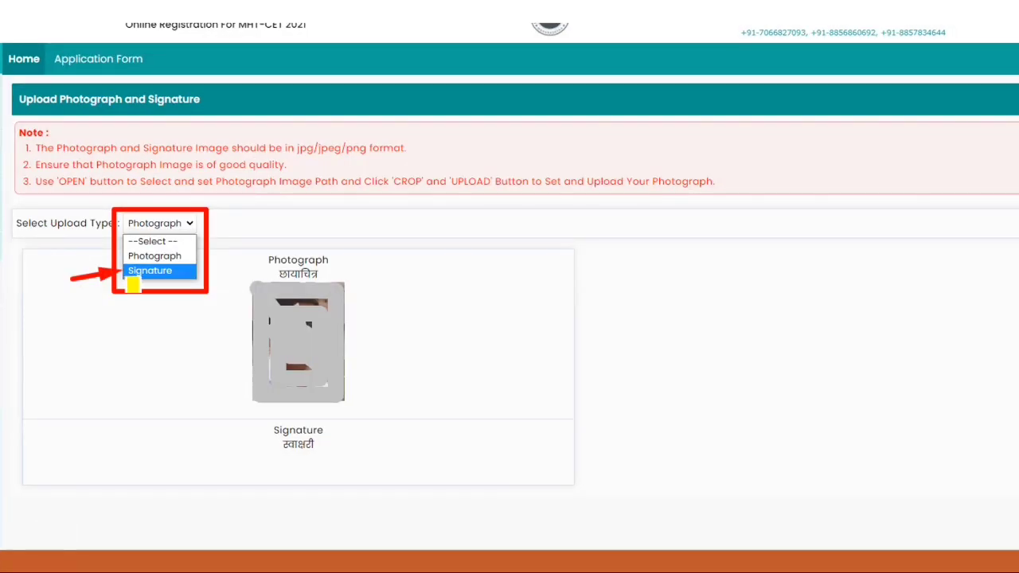
- Highlight the Signature upload type and its Open command, and mark Reload, Crop and Upload on the following signature slide
{"action": "left_click_drag", "start_coordinate": [133, 285], "coordinate": [204, 260]}
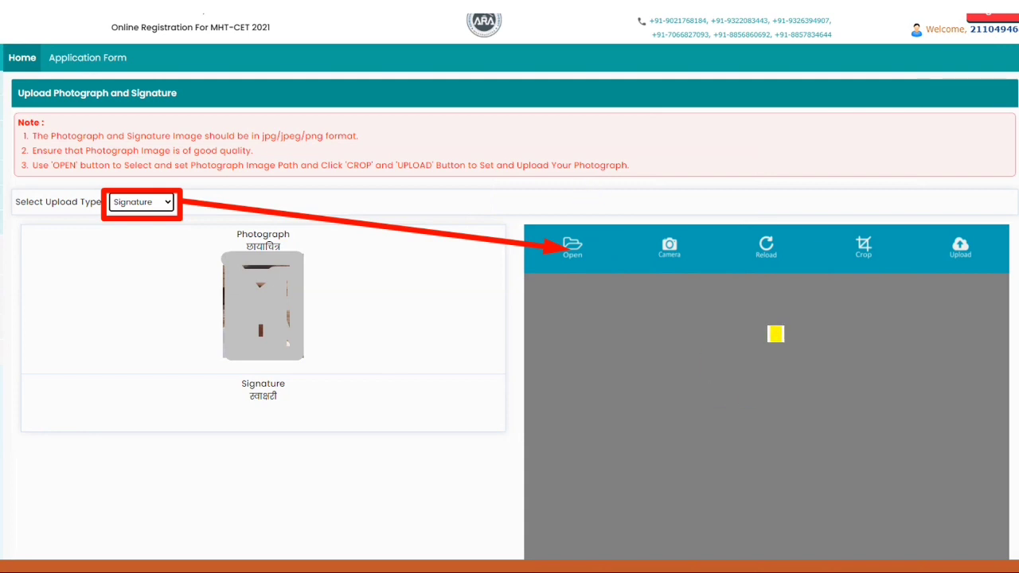
{"action": "mouse_move", "coordinate": [569, 254]}
{"action": "left_mouse_down"}
{"action": "mouse_move", "coordinate": [614, 244]}
{"action": "mouse_move", "coordinate": [603, 250]}
{"action": "left_mouse_up"}
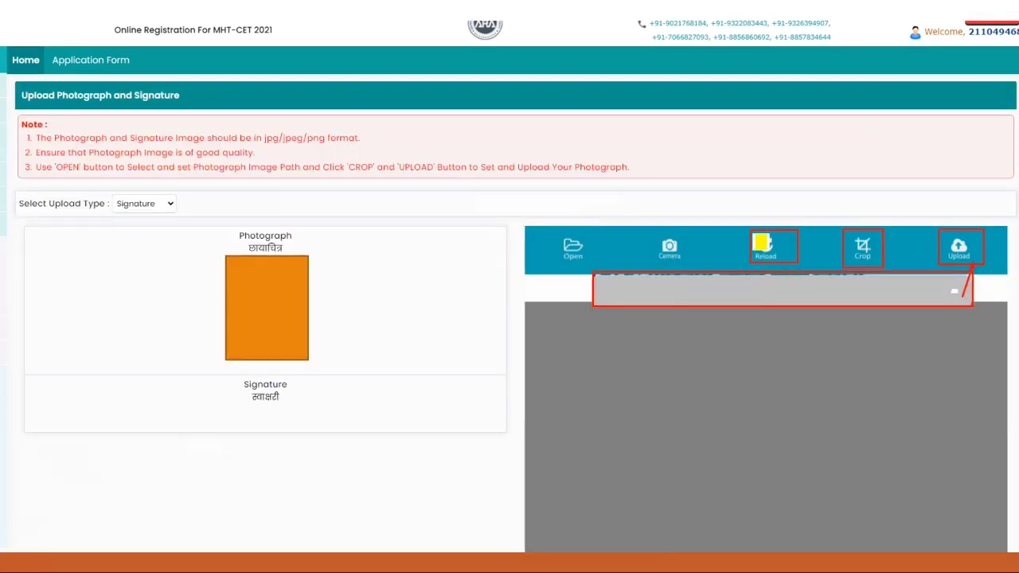
{"action": "left_click_drag", "start_coordinate": [762, 243], "coordinate": [801, 231]}
{"action": "left_click_drag", "start_coordinate": [855, 248], "coordinate": [894, 252]}
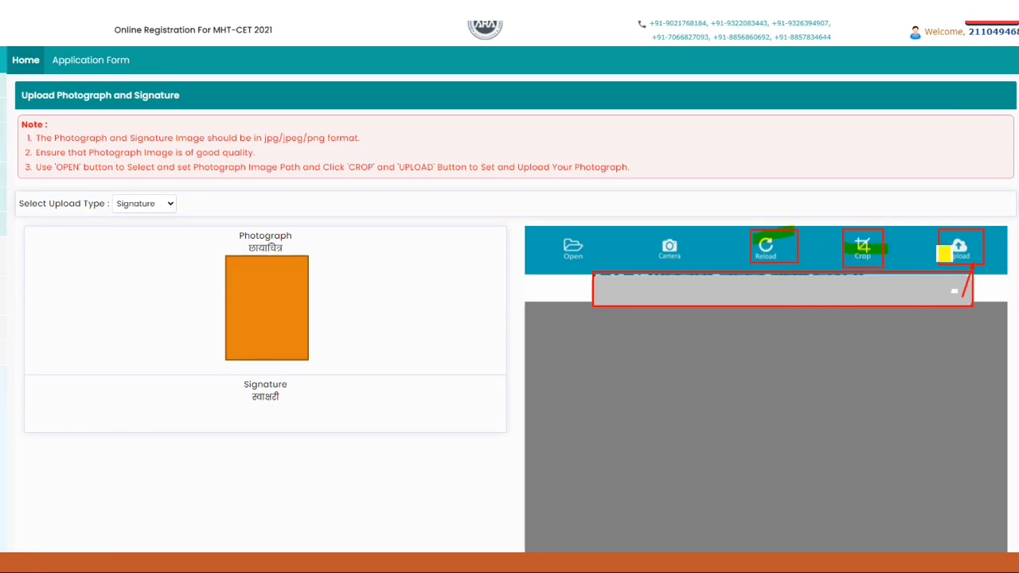
{"action": "left_click_drag", "start_coordinate": [947, 253], "coordinate": [985, 252]}
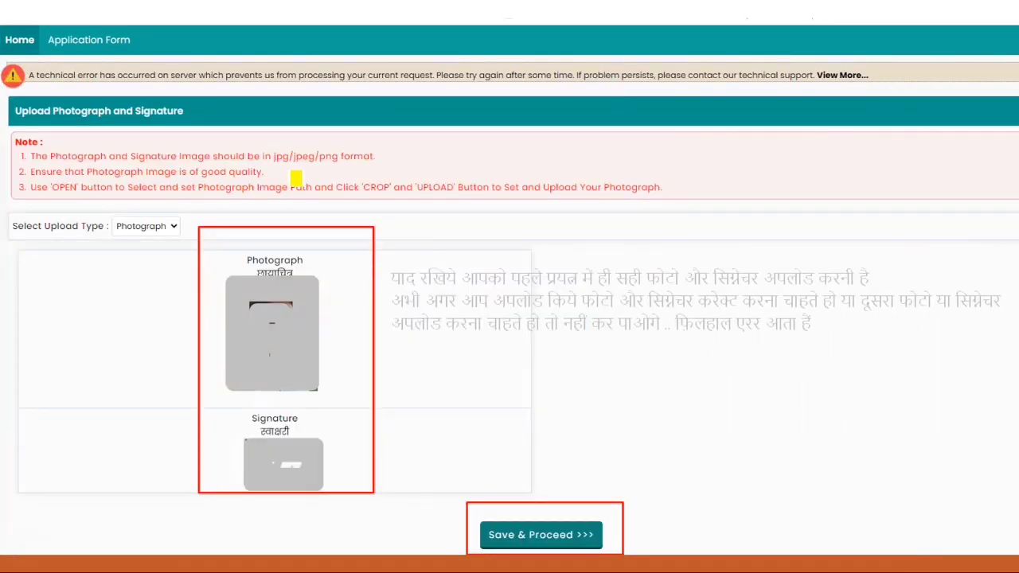
- Circle the uploaded photograph and signature with the highlighter, and mark the technical error notice and Save & Proceed on the same slide
{"action": "mouse_move", "coordinate": [227, 277]}
{"action": "left_mouse_down"}
{"action": "mouse_move", "coordinate": [223, 402]}
{"action": "mouse_move", "coordinate": [243, 271]}
{"action": "left_mouse_up"}
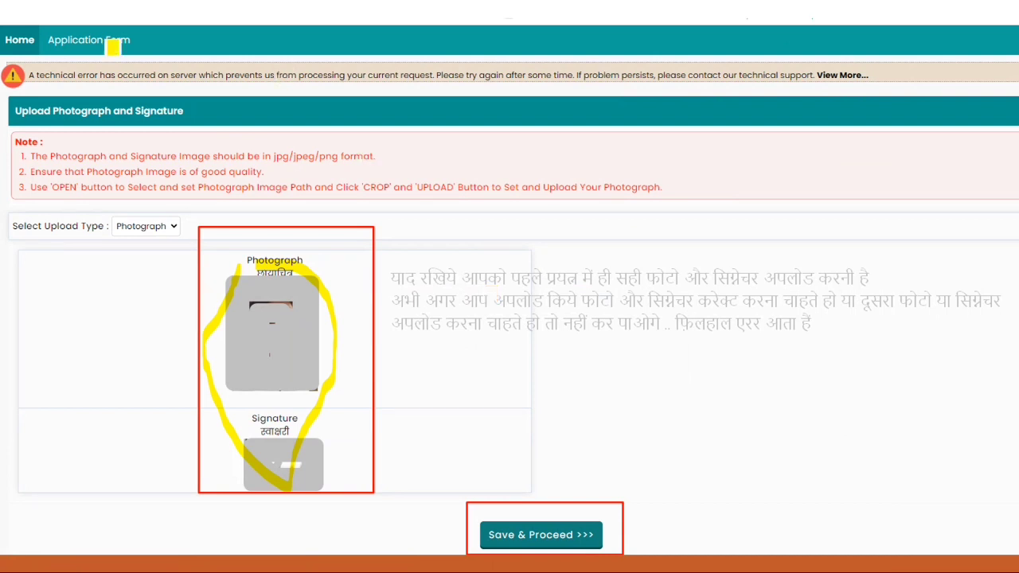
{"action": "mouse_move", "coordinate": [62, 74]}
{"action": "left_mouse_down"}
{"action": "mouse_move", "coordinate": [323, 66]}
{"action": "mouse_move", "coordinate": [352, 54]}
{"action": "left_mouse_up"}
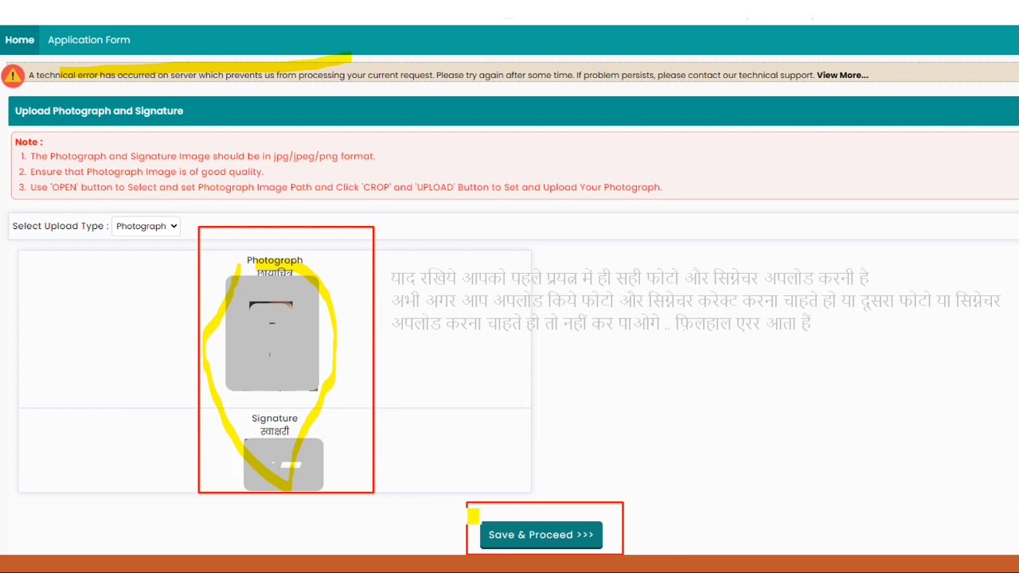
{"action": "left_click_drag", "start_coordinate": [493, 528], "coordinate": [637, 529]}
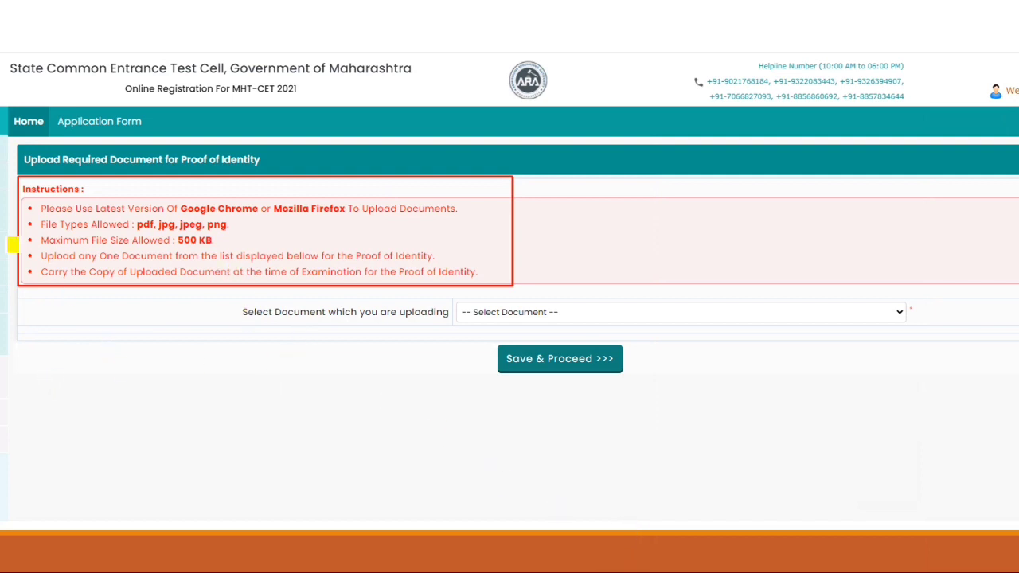
- Highlight the Proof of Identity heading, the allowed browsers and file types, and the Select Document field on the document upload slide
{"action": "left_click_drag", "start_coordinate": [163, 151], "coordinate": [296, 182]}
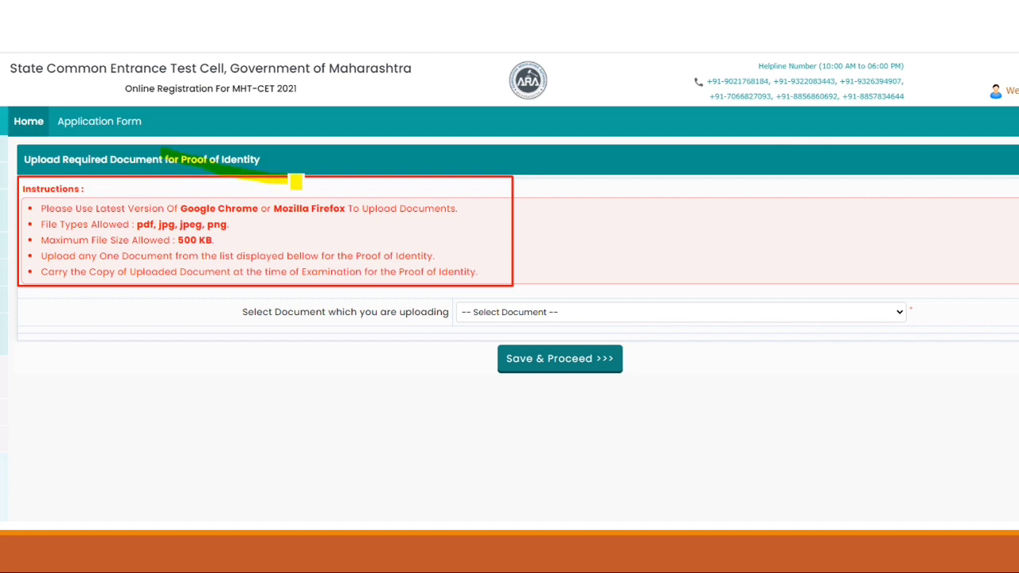
{"action": "left_click_drag", "start_coordinate": [191, 208], "coordinate": [386, 208]}
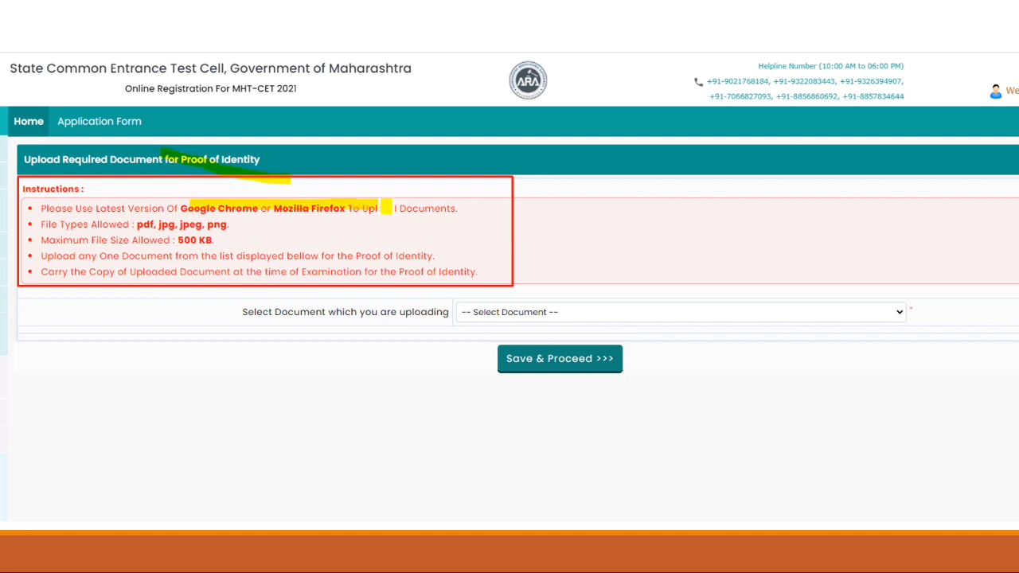
{"action": "left_click_drag", "start_coordinate": [137, 225], "coordinate": [236, 226]}
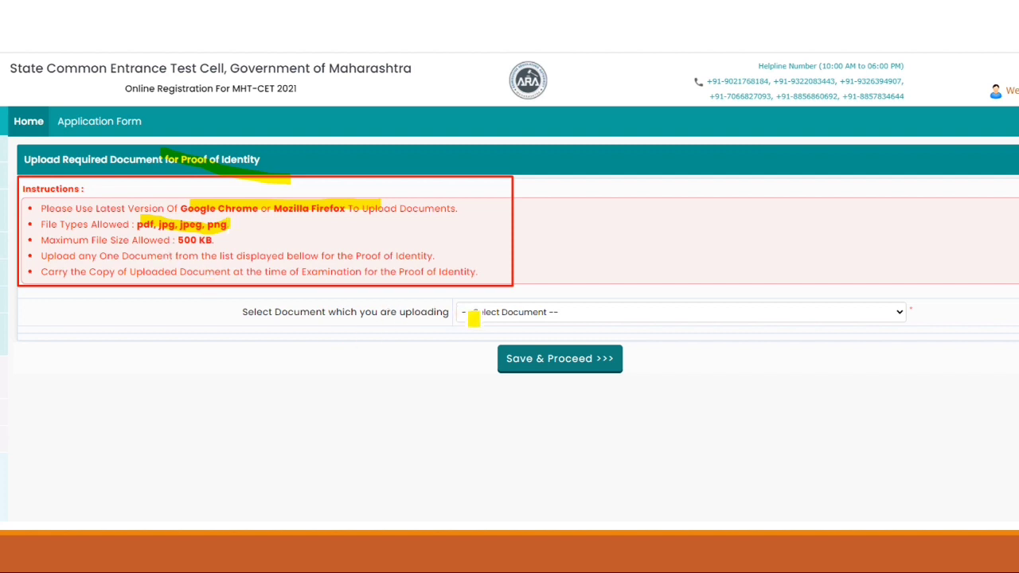
{"action": "left_click_drag", "start_coordinate": [485, 318], "coordinate": [538, 317]}
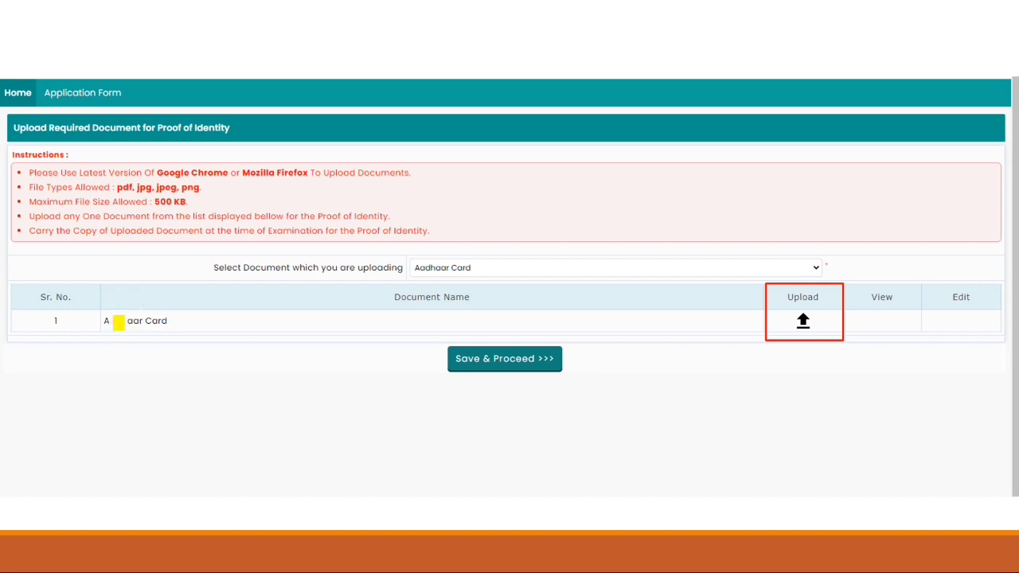
- Highlight the Aadhaar Card entry and its Upload icon, and mark Open, Camera, Reload, Crop and Upload on the Upload Document slide
{"action": "left_click_drag", "start_coordinate": [117, 322], "coordinate": [191, 330]}
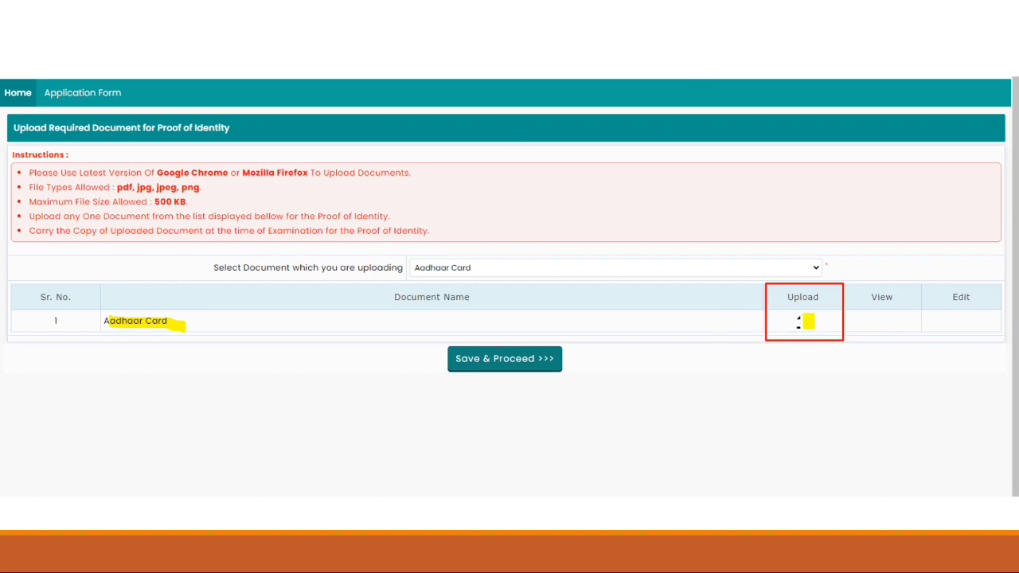
{"action": "mouse_move", "coordinate": [799, 321]}
{"action": "left_mouse_down"}
{"action": "mouse_move", "coordinate": [848, 322]}
{"action": "mouse_move", "coordinate": [824, 332]}
{"action": "left_mouse_up"}
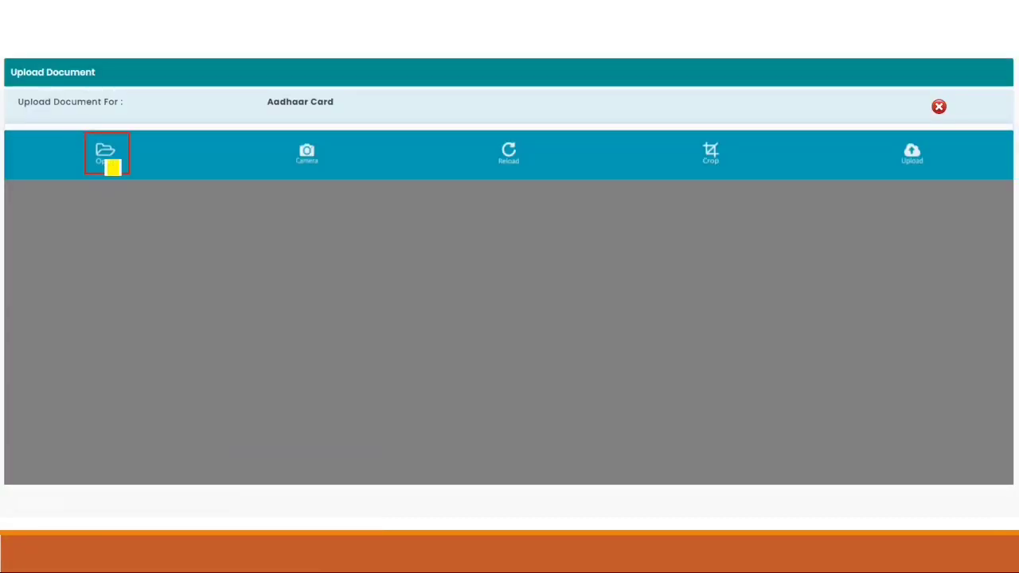
{"action": "left_click_drag", "start_coordinate": [99, 154], "coordinate": [163, 144]}
{"action": "left_click_drag", "start_coordinate": [299, 158], "coordinate": [335, 148]}
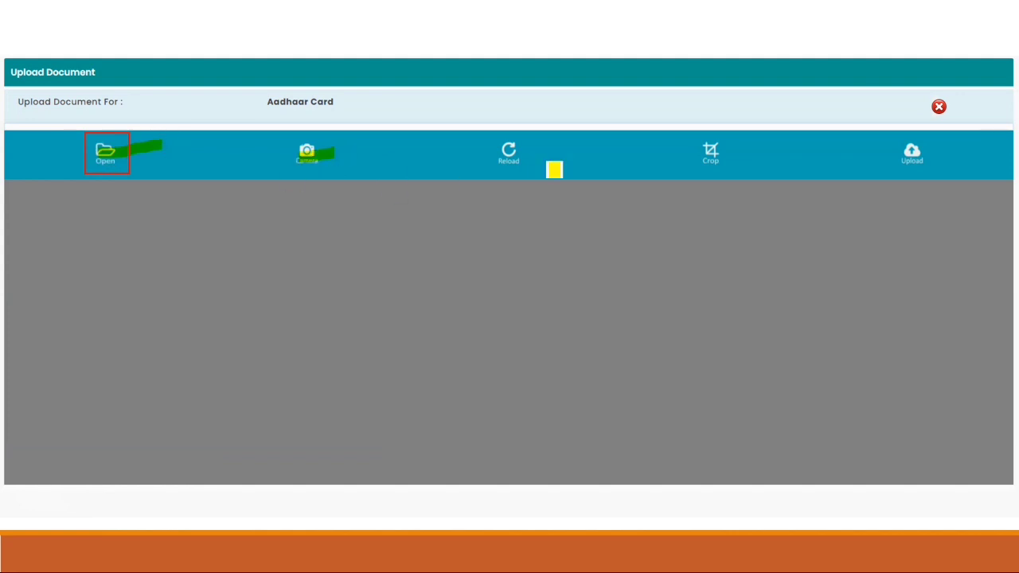
{"action": "left_click_drag", "start_coordinate": [476, 158], "coordinate": [528, 148]}
{"action": "left_click_drag", "start_coordinate": [690, 149], "coordinate": [768, 153]}
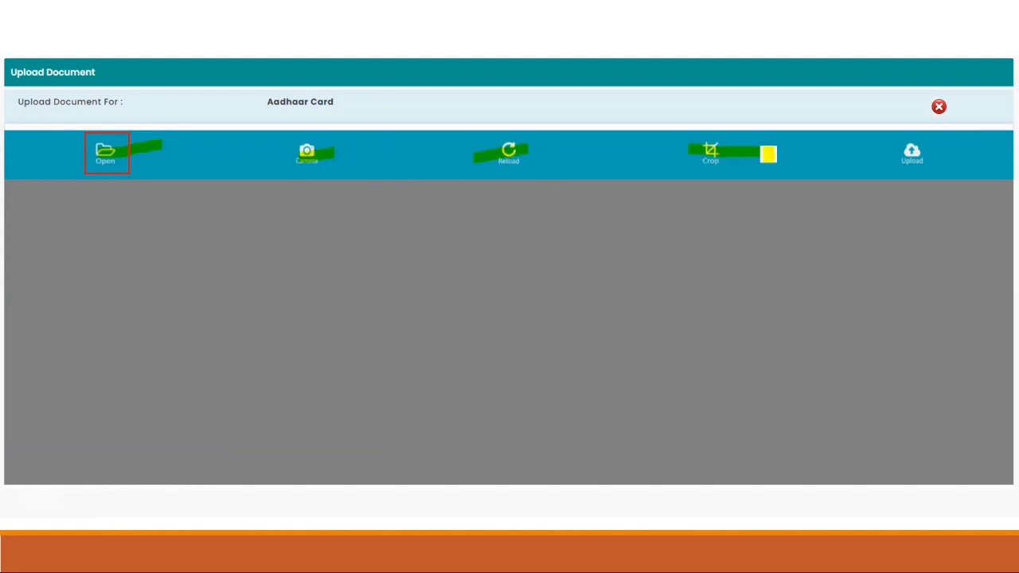
{"action": "mouse_move", "coordinate": [889, 144]}
{"action": "left_mouse_down"}
{"action": "mouse_move", "coordinate": [878, 159]}
{"action": "mouse_move", "coordinate": [879, 141]}
{"action": "left_mouse_up"}
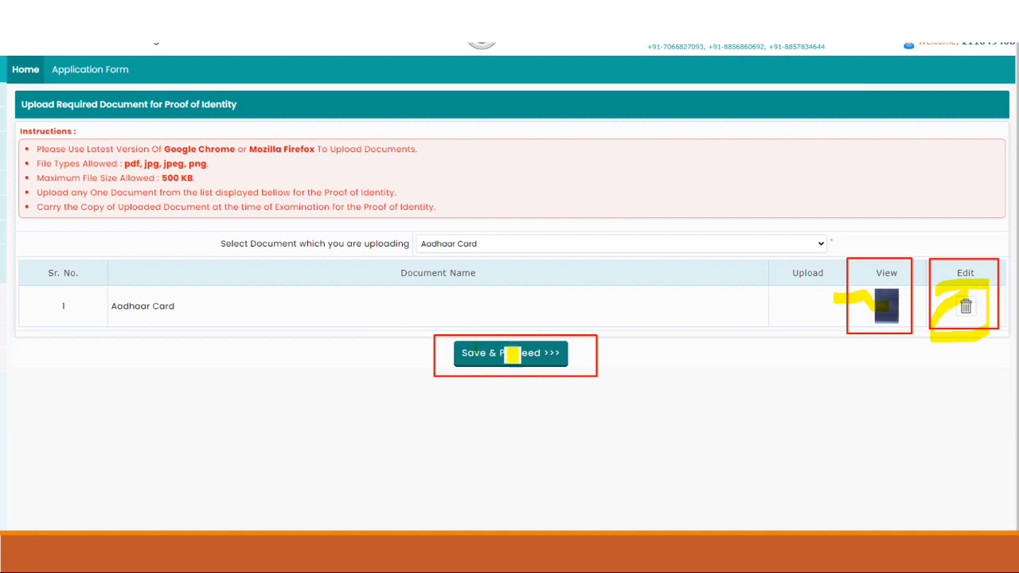
- Mark Save & Proceed, Proceed for Payment, the examination and photograph edit icons, and Yes in Self Confirmation across the review slides
{"action": "left_click", "coordinate": [541, 360]}
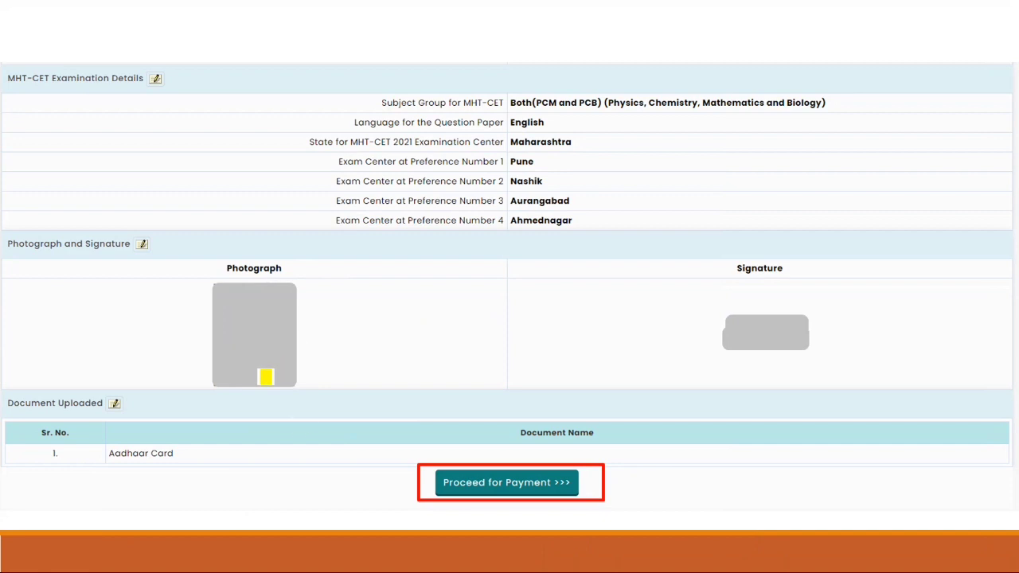
{"action": "left_click_drag", "start_coordinate": [438, 486], "coordinate": [546, 484]}
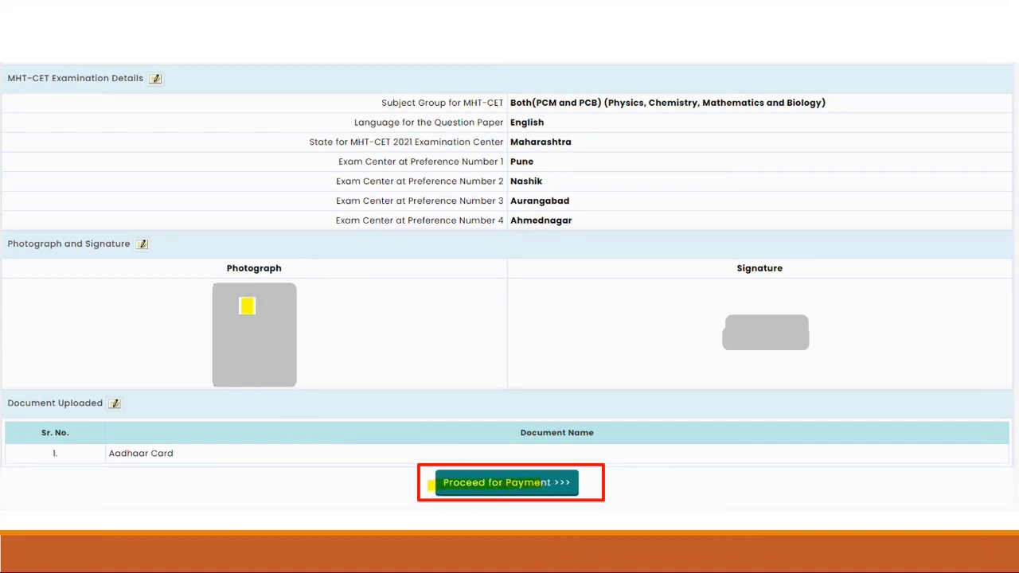
{"action": "mouse_move", "coordinate": [158, 79]}
{"action": "left_mouse_down"}
{"action": "mouse_move", "coordinate": [177, 72]}
{"action": "mouse_move", "coordinate": [145, 86]}
{"action": "left_mouse_up"}
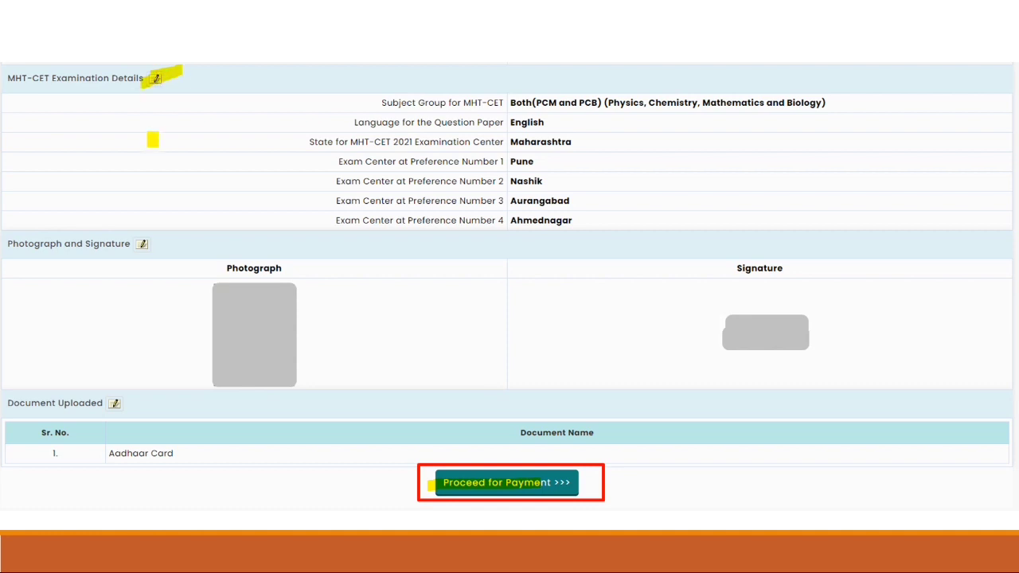
{"action": "left_click_drag", "start_coordinate": [125, 245], "coordinate": [147, 242]}
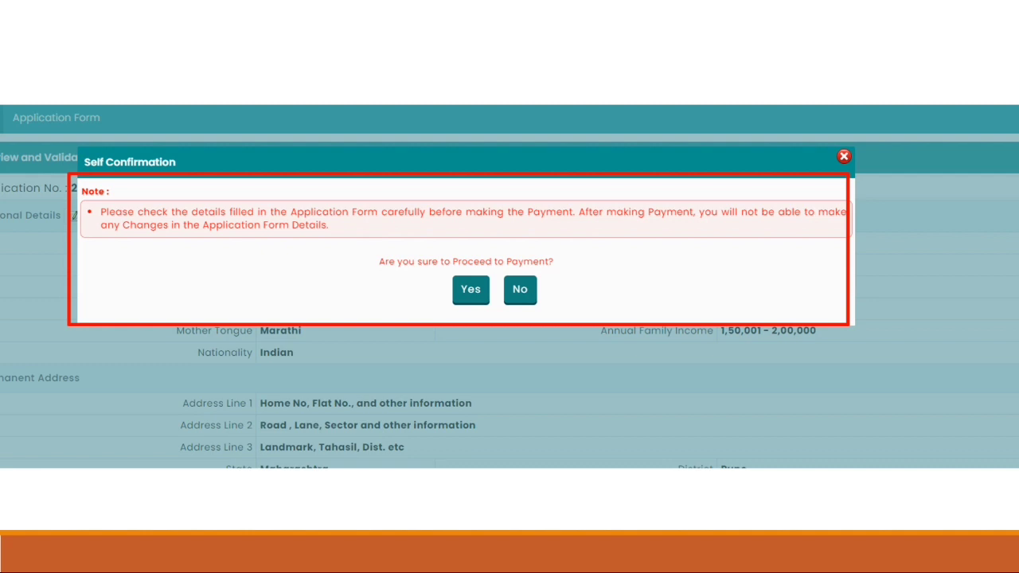
{"action": "left_click", "coordinate": [468, 291]}
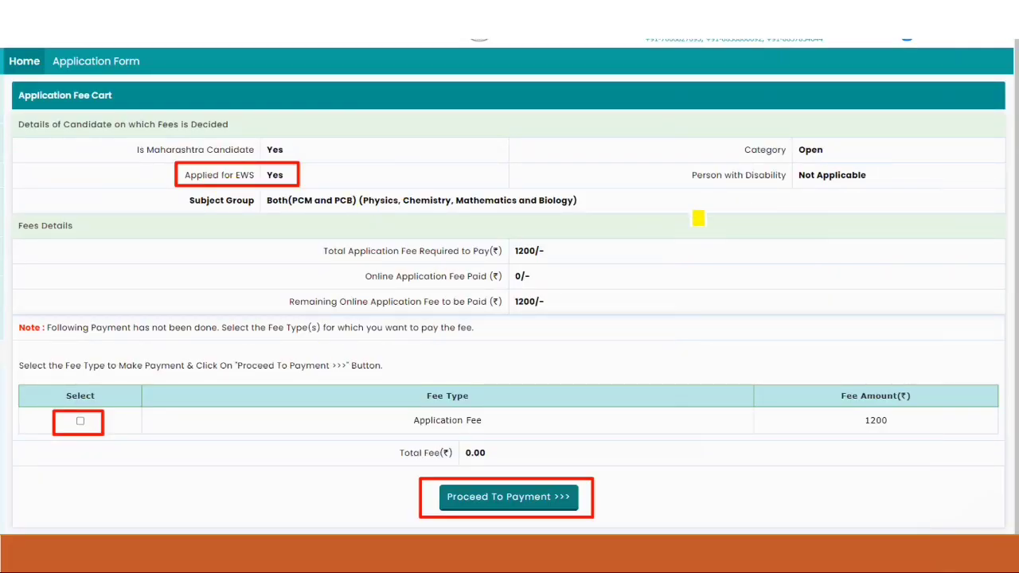
- Highlight the Open category, the EWS entry, the total and remaining fees, and the Application Fee checkbox on the fee cart slide
{"action": "left_click_drag", "start_coordinate": [791, 151], "coordinate": [825, 149]}
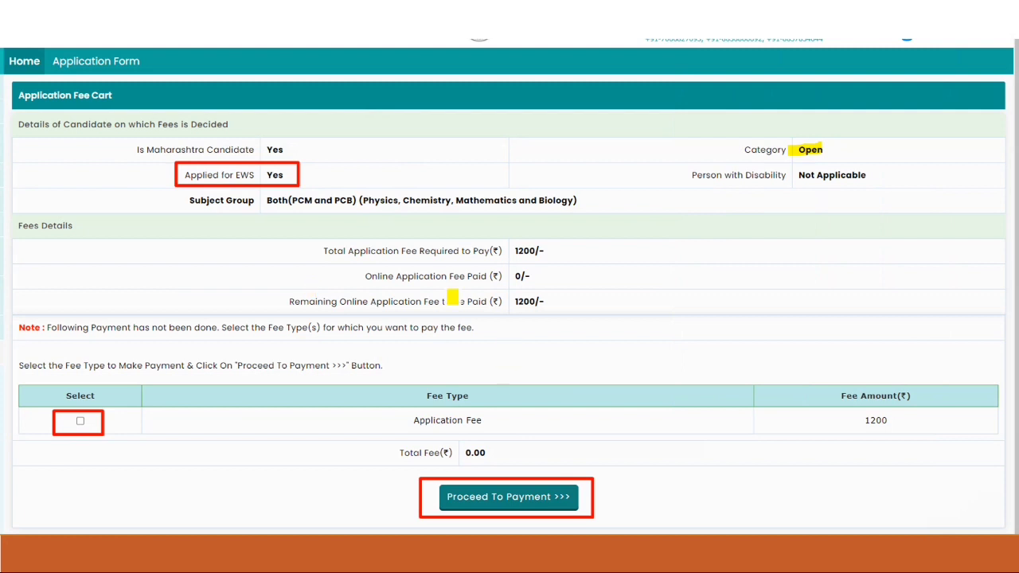
{"action": "left_click_drag", "start_coordinate": [210, 175], "coordinate": [295, 171]}
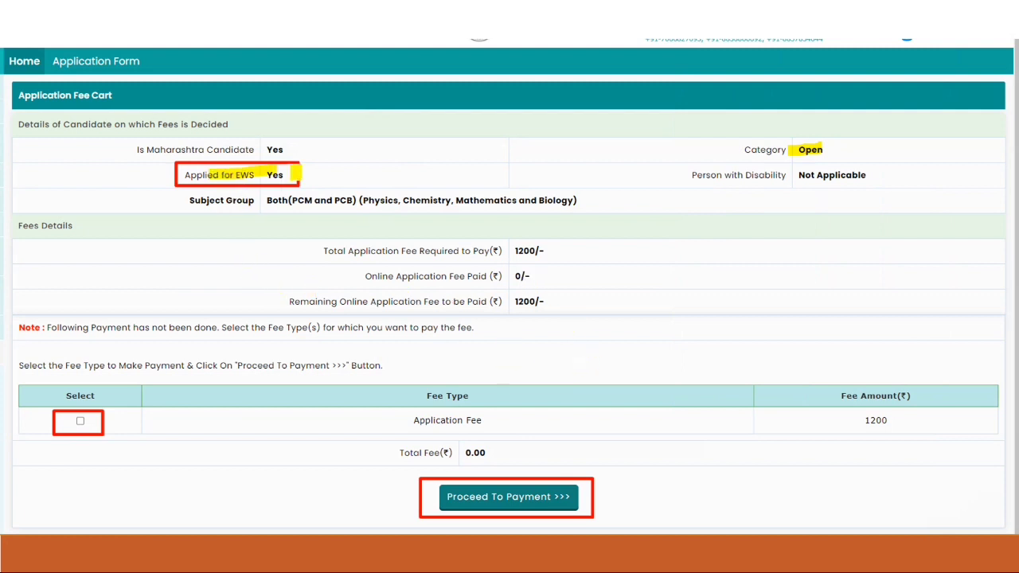
{"action": "left_click_drag", "start_coordinate": [518, 239], "coordinate": [526, 268]}
{"action": "left_click_drag", "start_coordinate": [514, 303], "coordinate": [579, 302]}
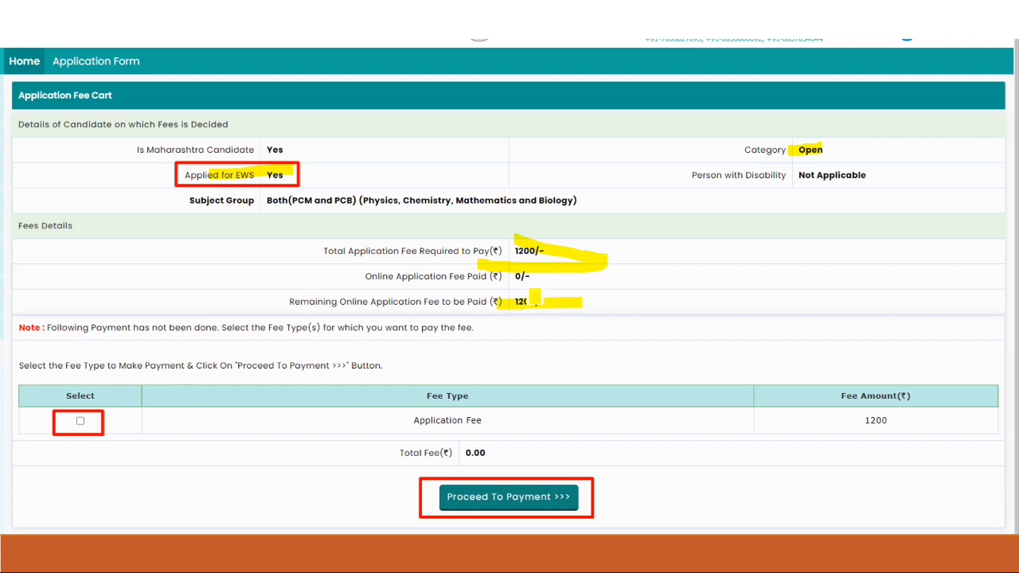
{"action": "left_click_drag", "start_coordinate": [70, 422], "coordinate": [94, 419]}
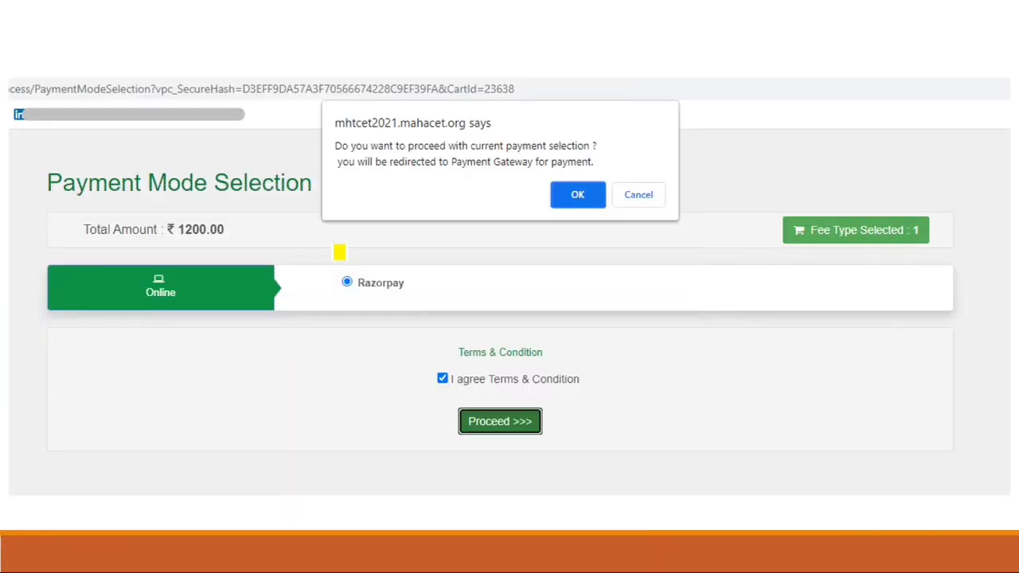
- Highlight the payment confirmation dialog, and mark Card, UPI / QR, Netbanking, Wallet and EMI on the following Razorpay slide
{"action": "left_click_drag", "start_coordinate": [457, 173], "coordinate": [623, 190]}
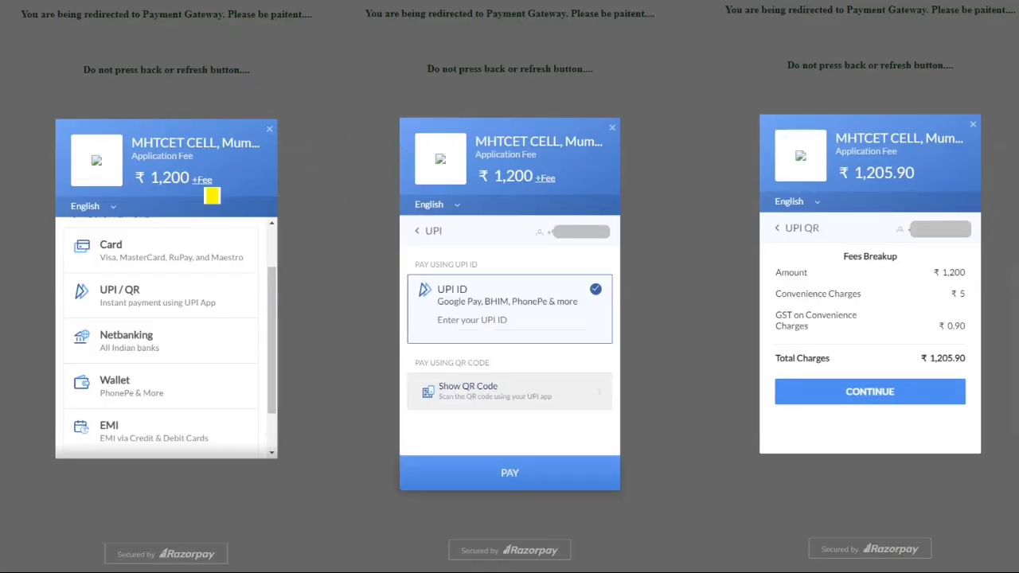
{"action": "left_click_drag", "start_coordinate": [100, 247], "coordinate": [150, 247]}
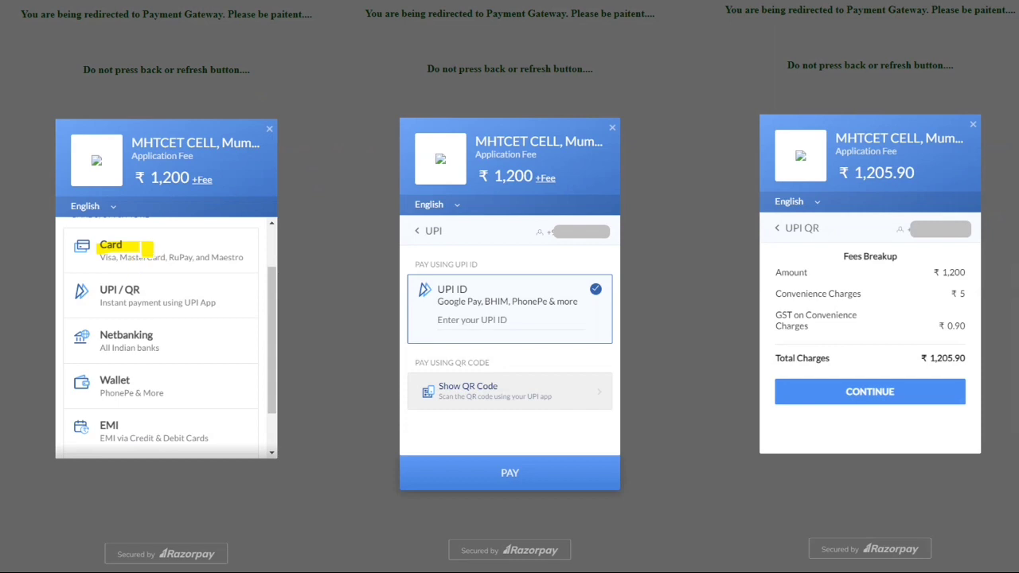
{"action": "left_click_drag", "start_coordinate": [99, 297], "coordinate": [157, 279]}
{"action": "left_click_drag", "start_coordinate": [137, 339], "coordinate": [185, 335]}
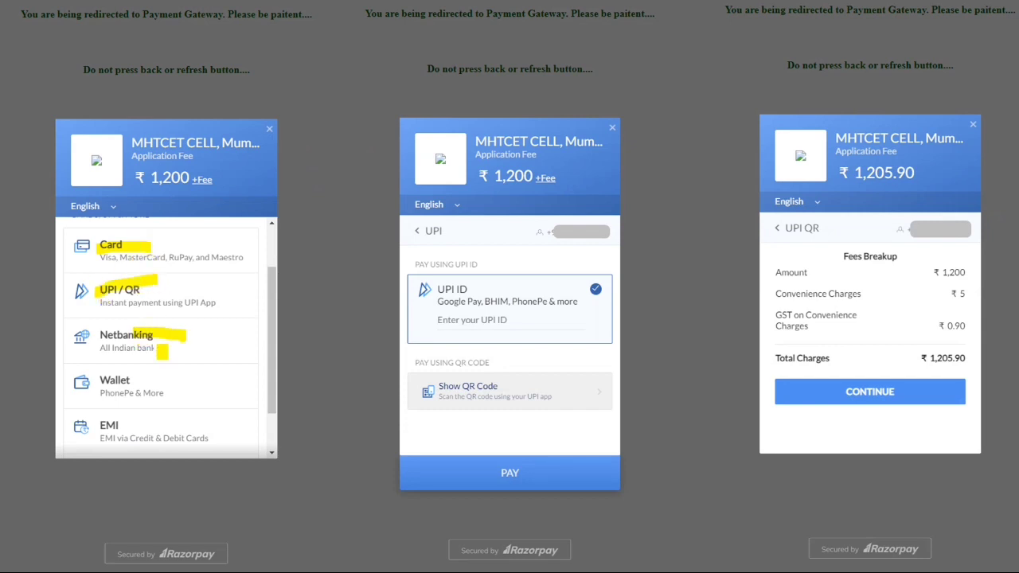
{"action": "left_click_drag", "start_coordinate": [101, 387], "coordinate": [151, 383]}
{"action": "left_click_drag", "start_coordinate": [113, 427], "coordinate": [142, 426]}
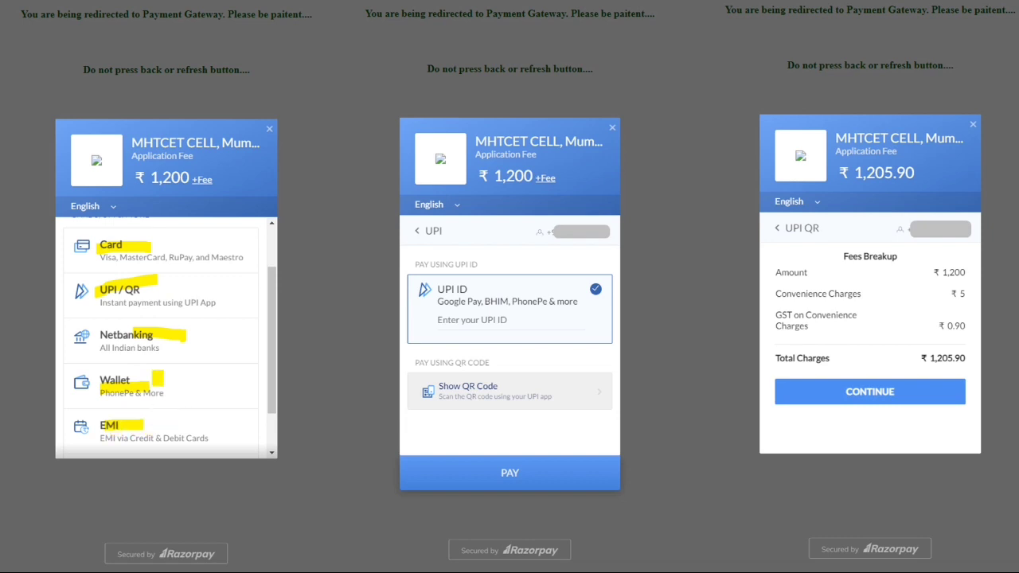
- Highlight UPI / QR again and mark the UPI ID field, the Show QR Code option and Continue beneath the fees breakup
{"action": "left_click_drag", "start_coordinate": [89, 289], "coordinate": [149, 296]}
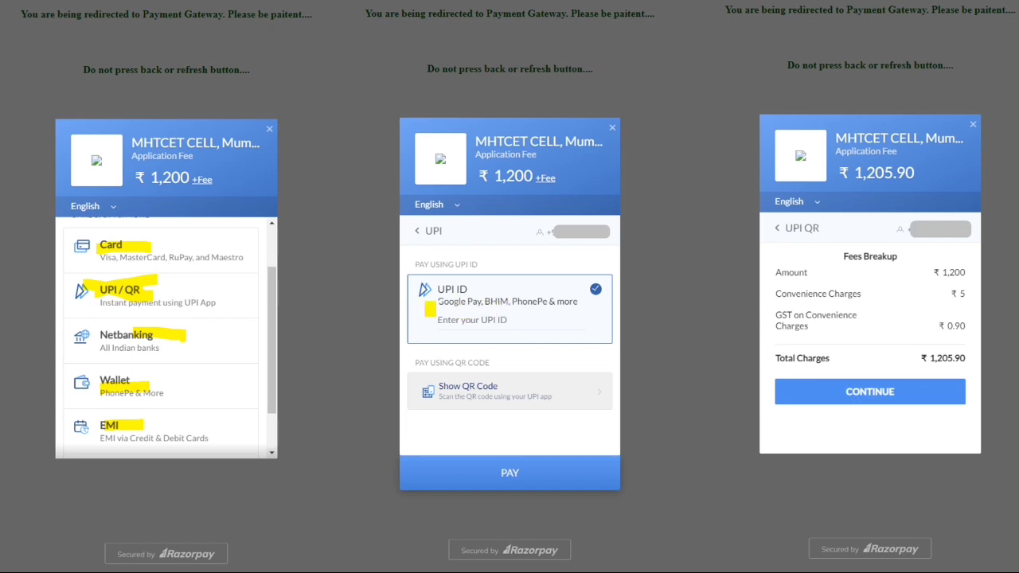
{"action": "mouse_move", "coordinate": [437, 318]}
{"action": "left_mouse_down"}
{"action": "mouse_move", "coordinate": [527, 318]}
{"action": "mouse_move", "coordinate": [442, 317]}
{"action": "left_mouse_up"}
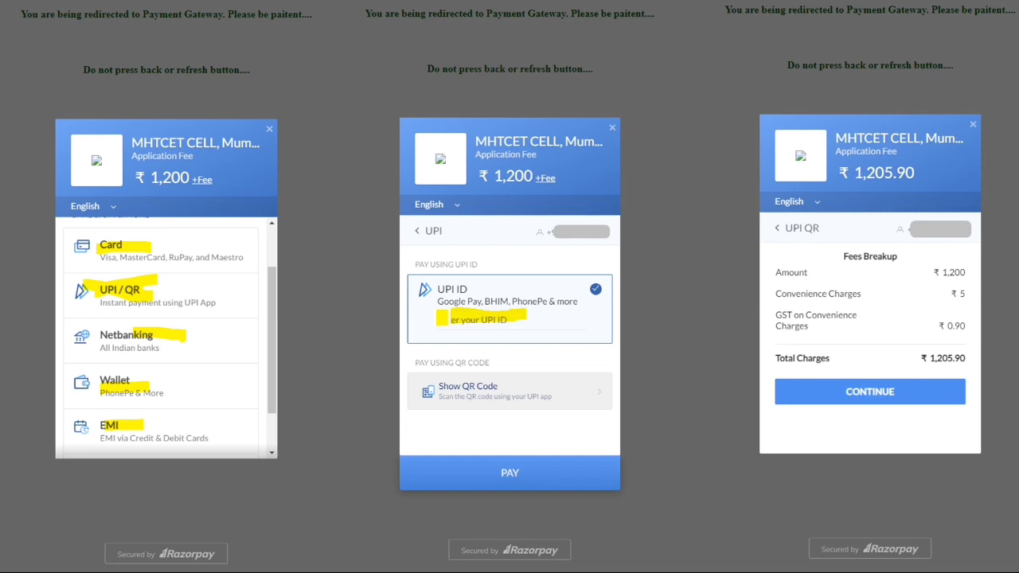
{"action": "left_click_drag", "start_coordinate": [440, 386], "coordinate": [512, 384]}
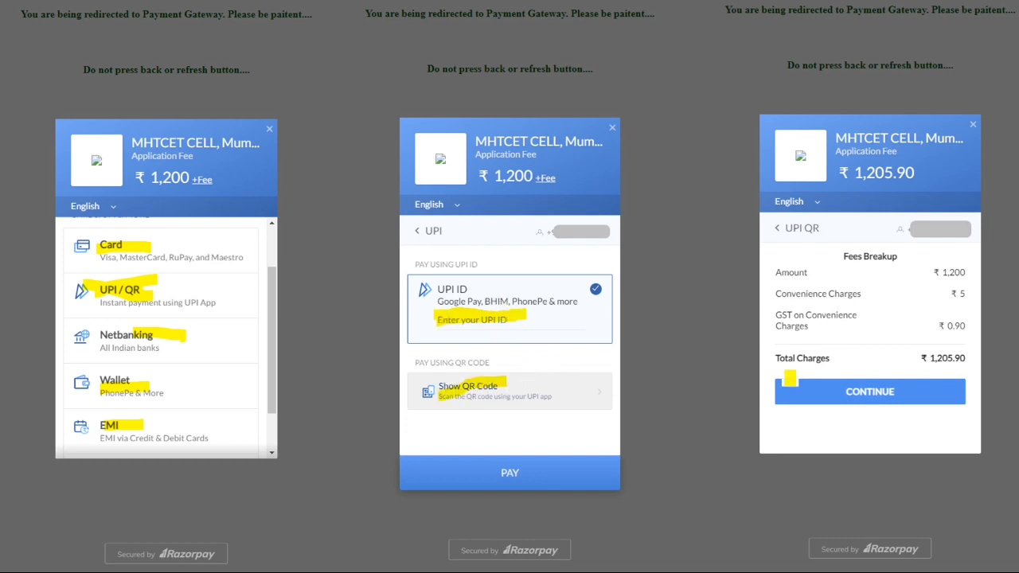
{"action": "left_click_drag", "start_coordinate": [848, 395], "coordinate": [896, 390]}
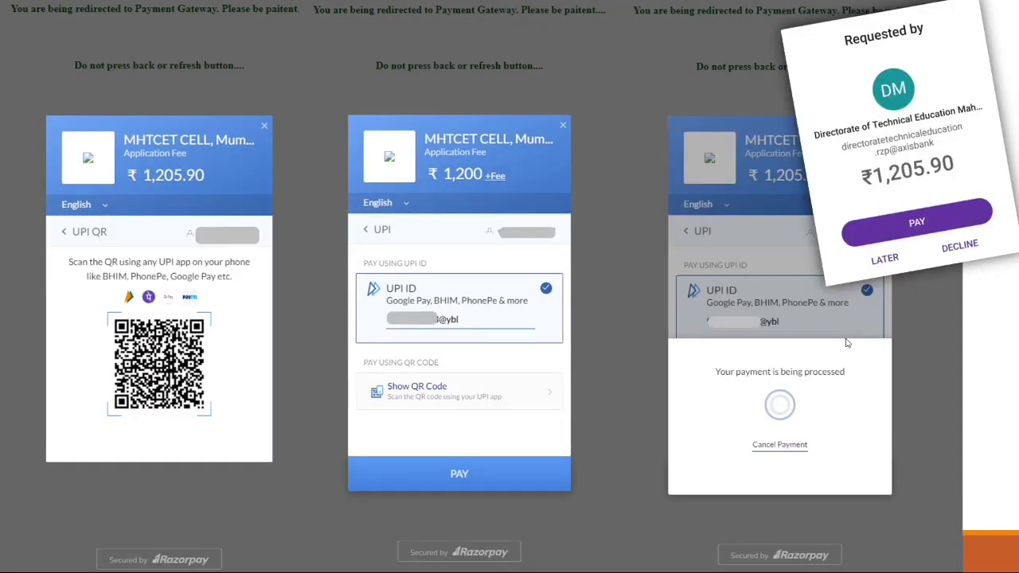
- Highlight the QR code, the entered UPI ID, the payment request with its PAY option, and the payment processing area on the UPI slide
{"action": "mouse_move", "coordinate": [140, 353]}
{"action": "left_mouse_down"}
{"action": "mouse_move", "coordinate": [225, 348]}
{"action": "mouse_move", "coordinate": [146, 323]}
{"action": "left_mouse_up"}
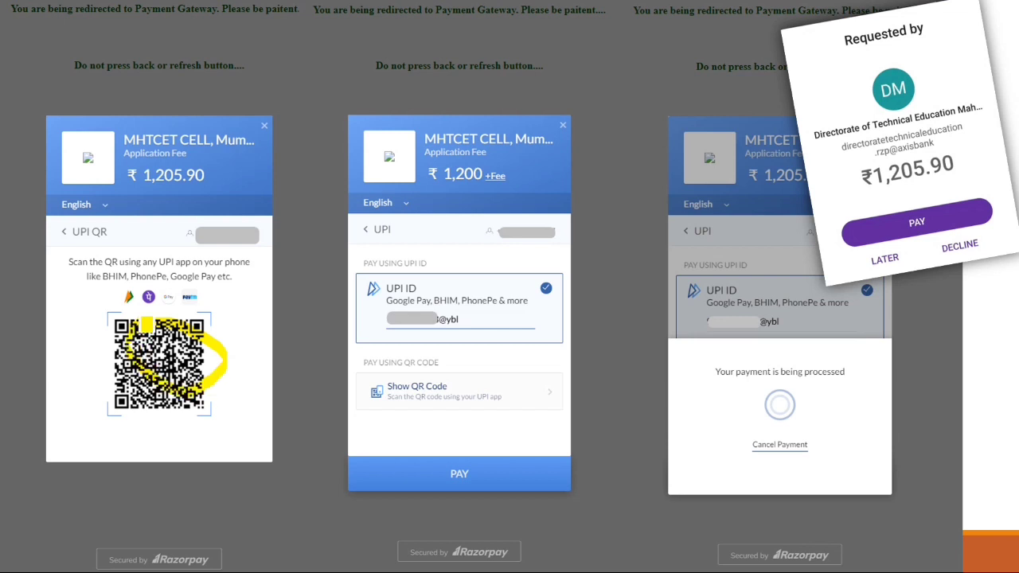
{"action": "mouse_move", "coordinate": [470, 321]}
{"action": "left_mouse_down"}
{"action": "mouse_move", "coordinate": [380, 323]}
{"action": "mouse_move", "coordinate": [478, 323]}
{"action": "left_mouse_up"}
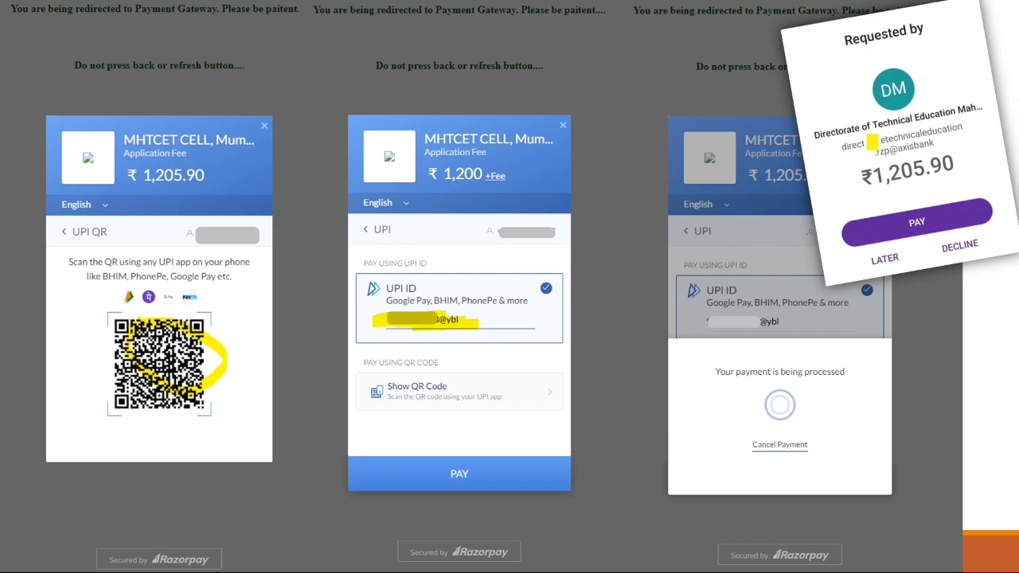
{"action": "mouse_move", "coordinate": [857, 89]}
{"action": "left_mouse_down"}
{"action": "mouse_move", "coordinate": [901, 79]}
{"action": "mouse_move", "coordinate": [893, 214]}
{"action": "mouse_move", "coordinate": [876, 84]}
{"action": "mouse_move", "coordinate": [906, 222]}
{"action": "mouse_move", "coordinate": [959, 213]}
{"action": "left_mouse_up"}
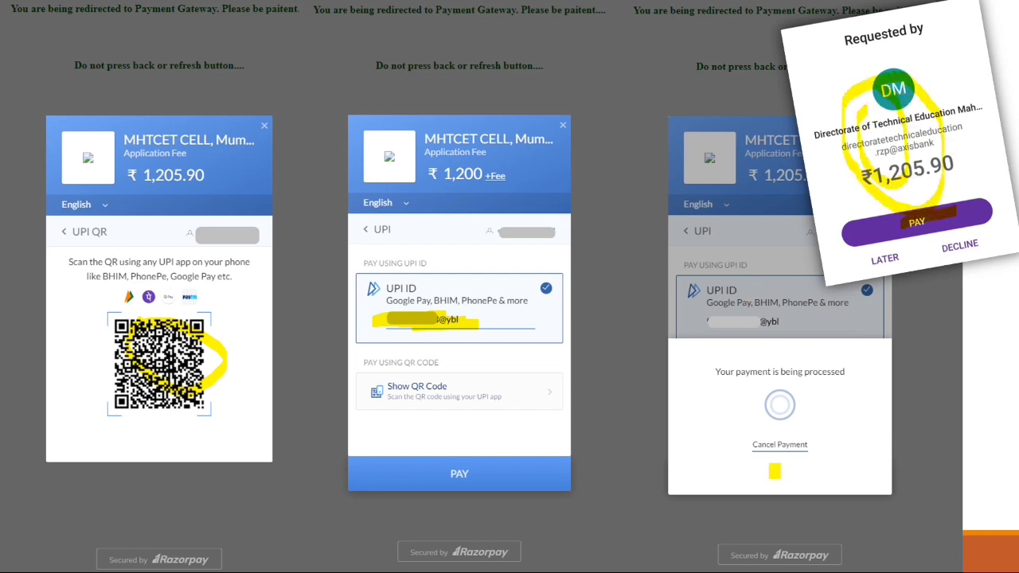
{"action": "left_click_drag", "start_coordinate": [772, 455], "coordinate": [766, 445]}
{"action": "mouse_move", "coordinate": [752, 379]}
{"action": "left_mouse_down"}
{"action": "mouse_move", "coordinate": [768, 428]}
{"action": "mouse_move", "coordinate": [757, 384]}
{"action": "left_mouse_up"}
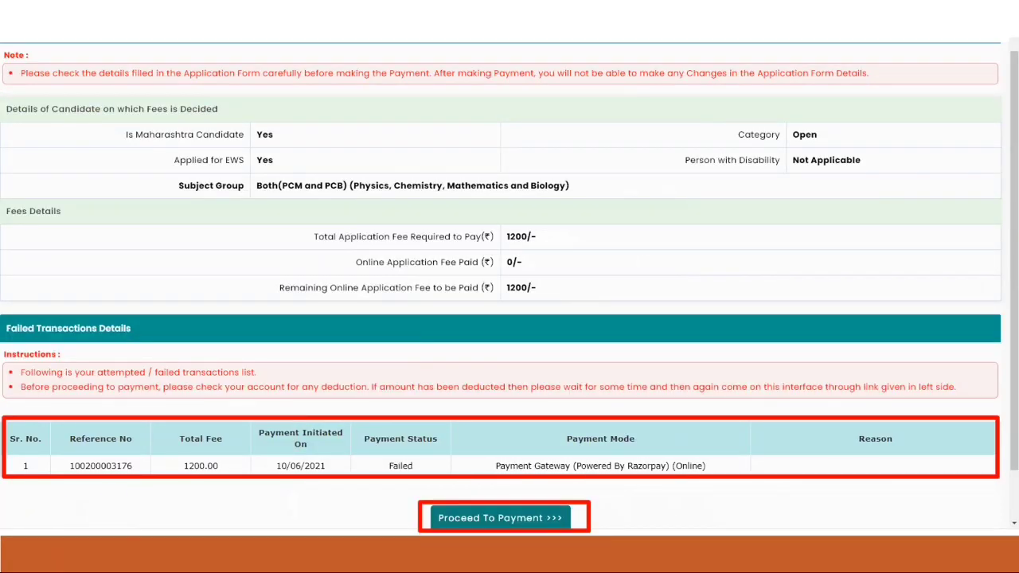
- Highlight the failed transaction row and Proceed To Payment, and mark Print Application Form on the following form menu slide
{"action": "mouse_move", "coordinate": [70, 468]}
{"action": "left_mouse_down"}
{"action": "mouse_move", "coordinate": [574, 470]}
{"action": "mouse_move", "coordinate": [874, 451]}
{"action": "mouse_move", "coordinate": [705, 460]}
{"action": "left_mouse_up"}
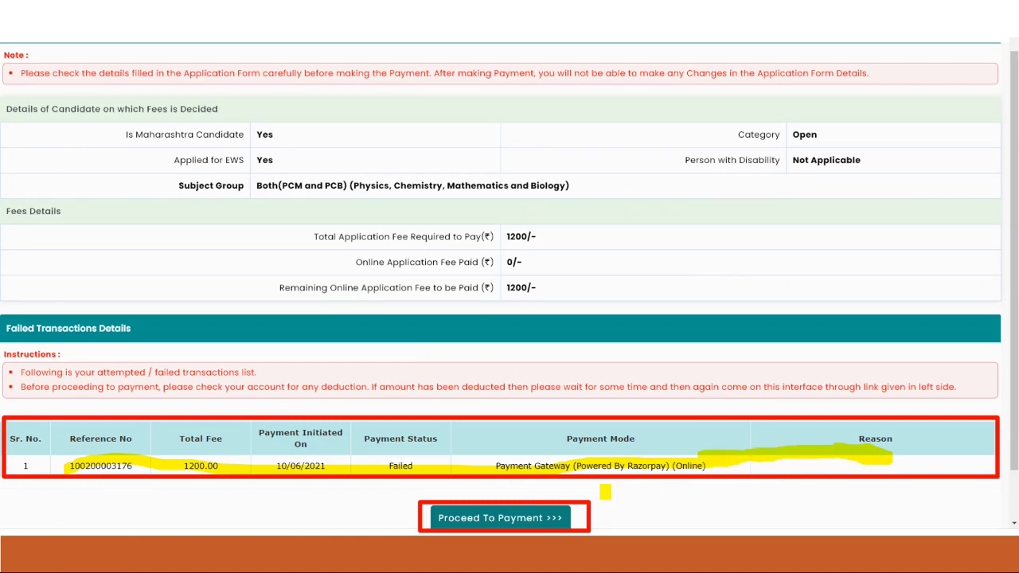
{"action": "mouse_move", "coordinate": [458, 519]}
{"action": "left_mouse_down"}
{"action": "mouse_move", "coordinate": [591, 514]}
{"action": "mouse_move", "coordinate": [434, 518]}
{"action": "mouse_move", "coordinate": [529, 523]}
{"action": "left_mouse_up"}
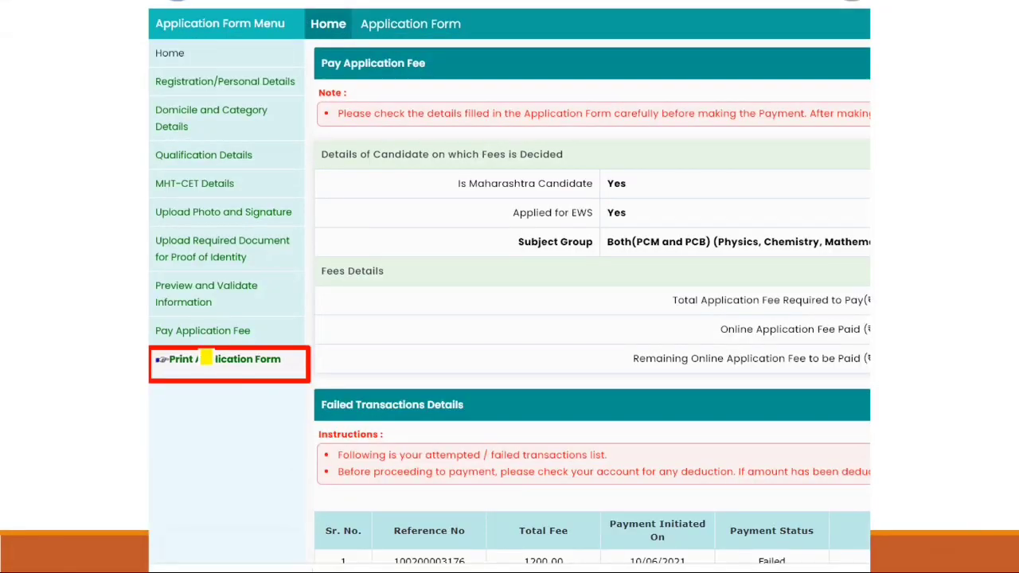
{"action": "left_click_drag", "start_coordinate": [164, 363], "coordinate": [291, 360]}
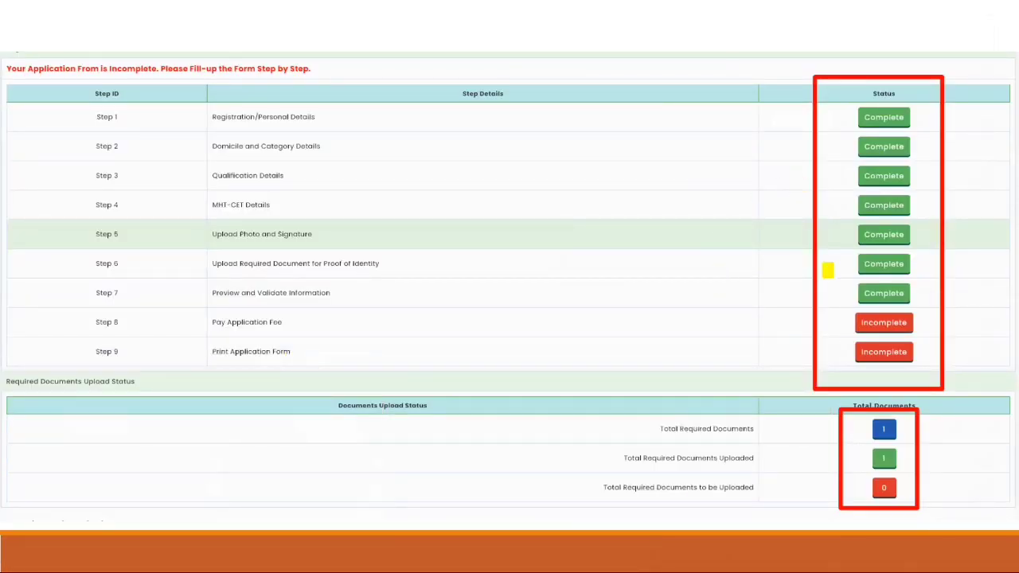
- Circle the Complete statuses in the step table, and highlight Pay Application Fee and the Incomplete statuses of Steps 8 and 9
{"action": "mouse_move", "coordinate": [833, 89]}
{"action": "left_mouse_down"}
{"action": "mouse_move", "coordinate": [945, 194]}
{"action": "mouse_move", "coordinate": [841, 291]}
{"action": "mouse_move", "coordinate": [831, 195]}
{"action": "mouse_move", "coordinate": [909, 141]}
{"action": "left_mouse_up"}
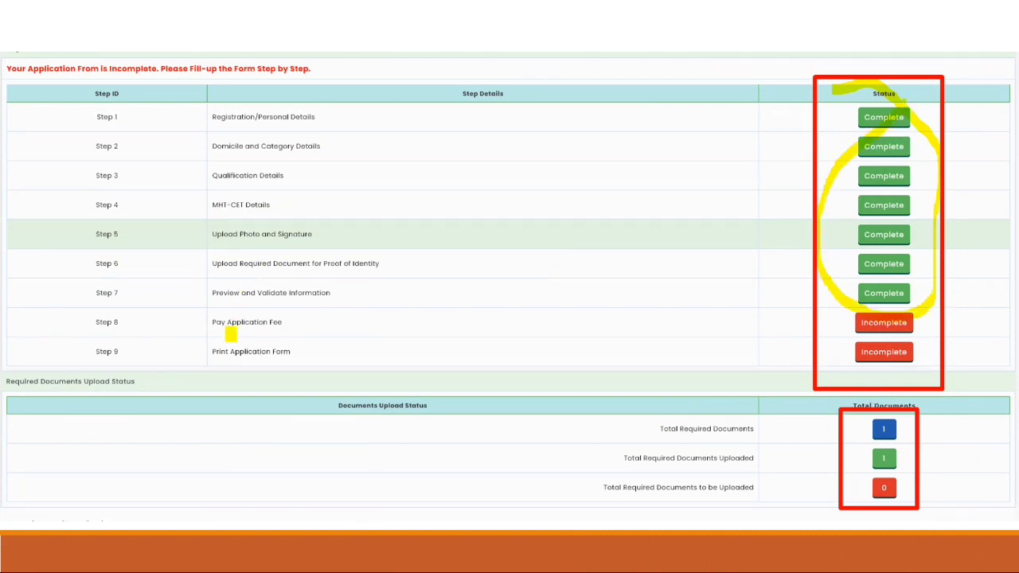
{"action": "left_click_drag", "start_coordinate": [229, 323], "coordinate": [352, 324]}
{"action": "left_click_drag", "start_coordinate": [840, 322], "coordinate": [953, 308]}
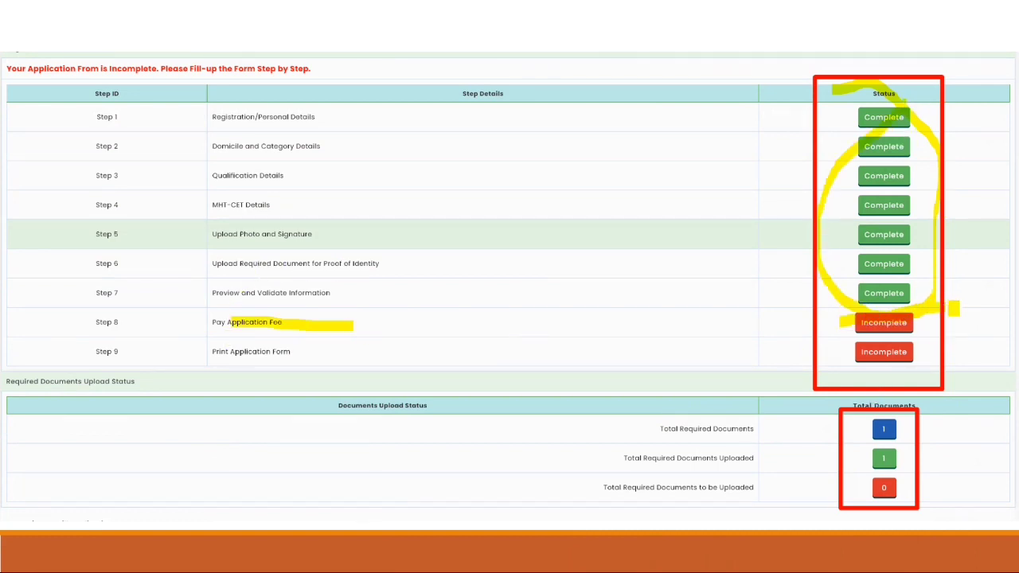
{"action": "left_click_drag", "start_coordinate": [892, 350], "coordinate": [984, 348]}
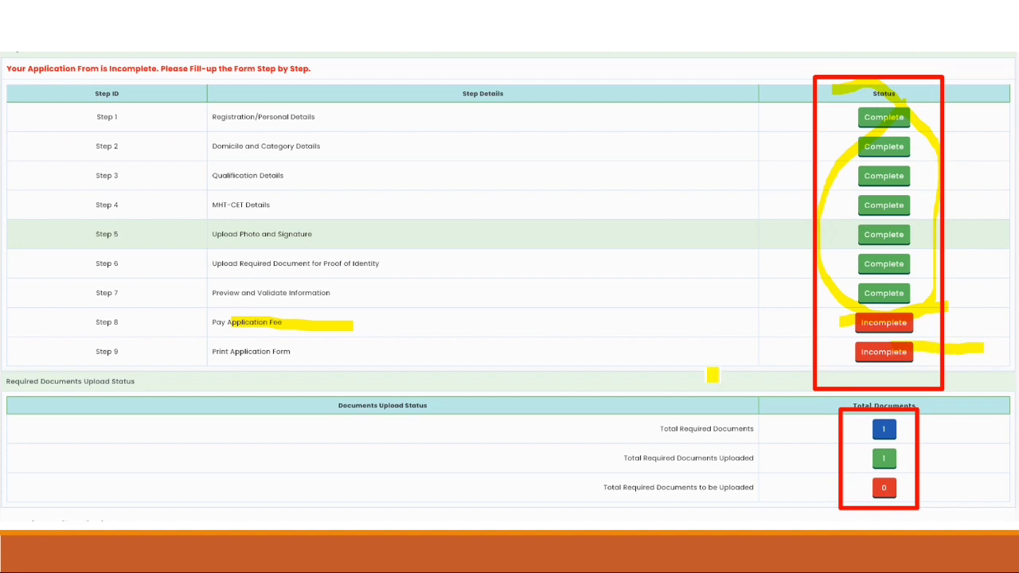
- Highlight Total Required Documents and mark the required, uploaded and to-be-uploaded counts in the documents upload status table
{"action": "mouse_move", "coordinate": [661, 435]}
{"action": "left_mouse_down"}
{"action": "mouse_move", "coordinate": [835, 415]}
{"action": "mouse_move", "coordinate": [928, 422]}
{"action": "left_mouse_up"}
{"action": "left_click_drag", "start_coordinate": [858, 459], "coordinate": [912, 457]}
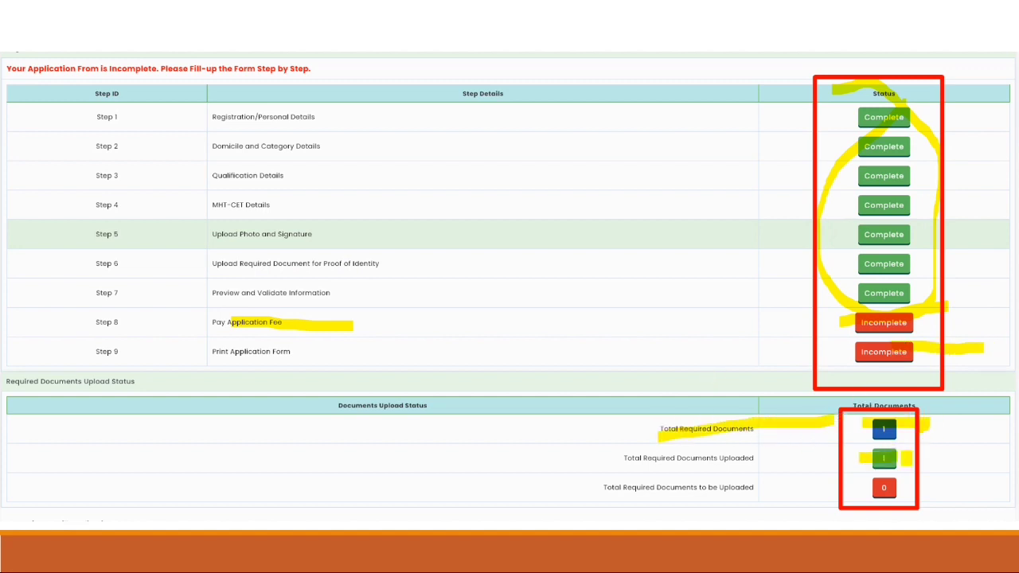
{"action": "left_click_drag", "start_coordinate": [870, 492], "coordinate": [915, 488]}
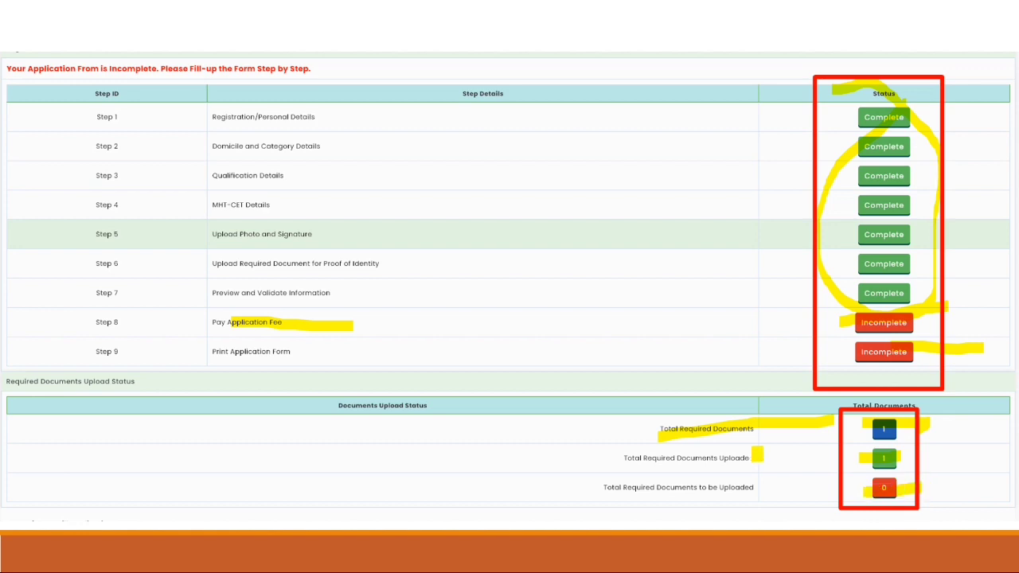